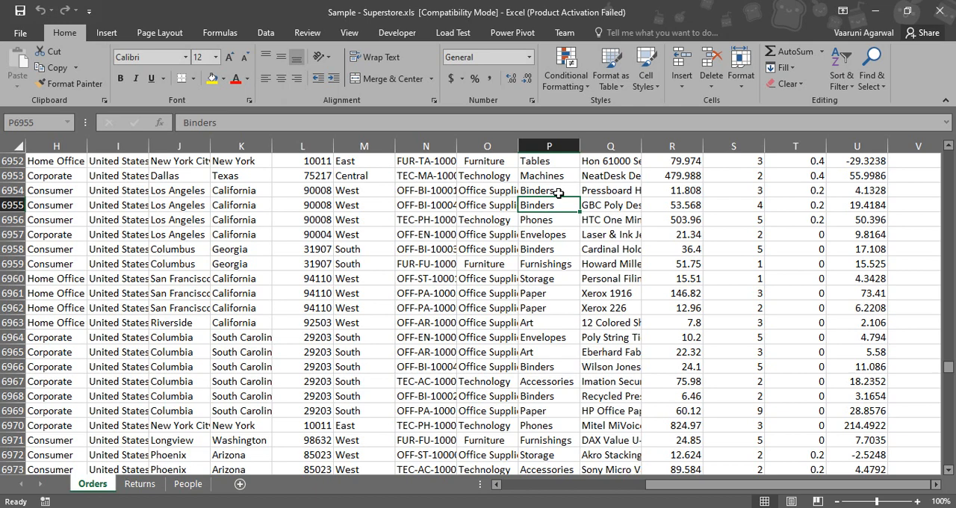
- Examine the Category column of the Orders sheet, comparing its Furniture entries at row 6952 and at the start of the data
{"action": "left_click", "coordinate": [583, 334]}
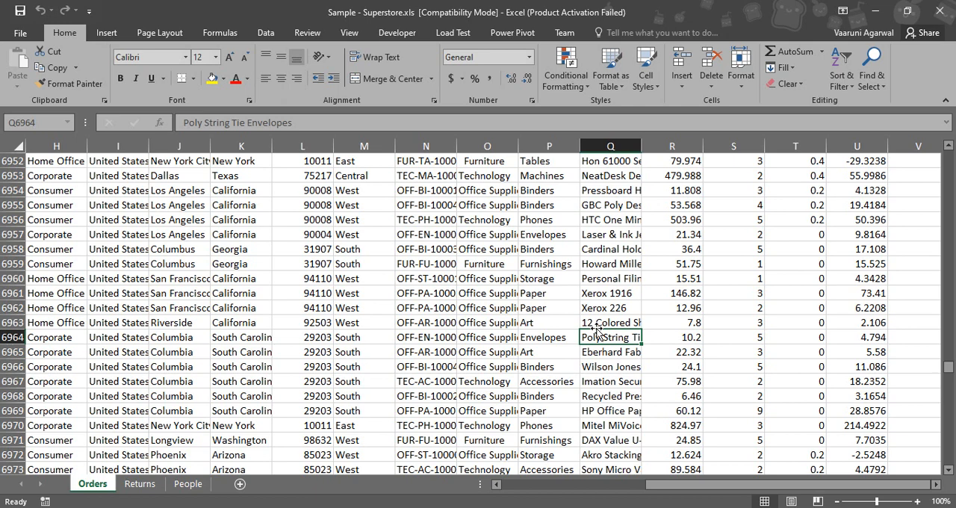
{"action": "left_click", "coordinate": [512, 161]}
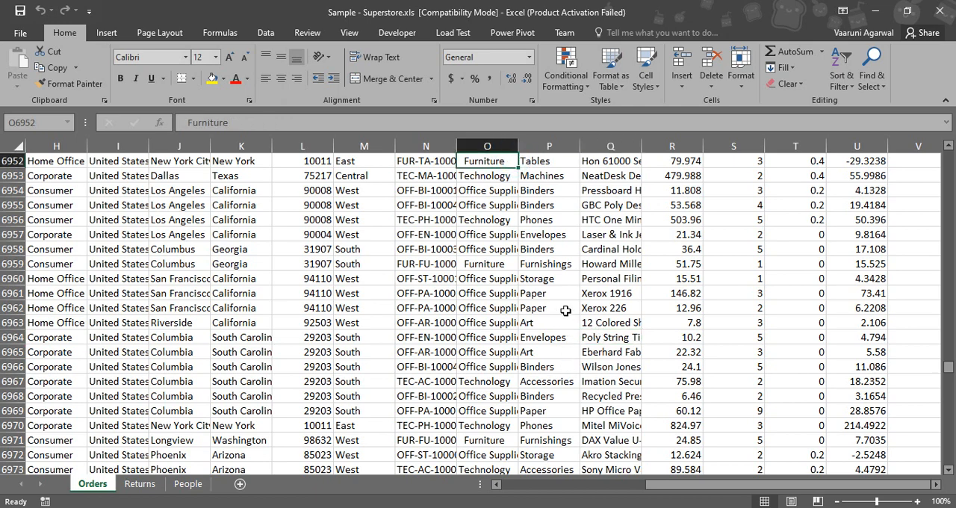
{"action": "scroll", "coordinate": [565, 310], "scroll_direction": "up", "scroll_amount": 3}
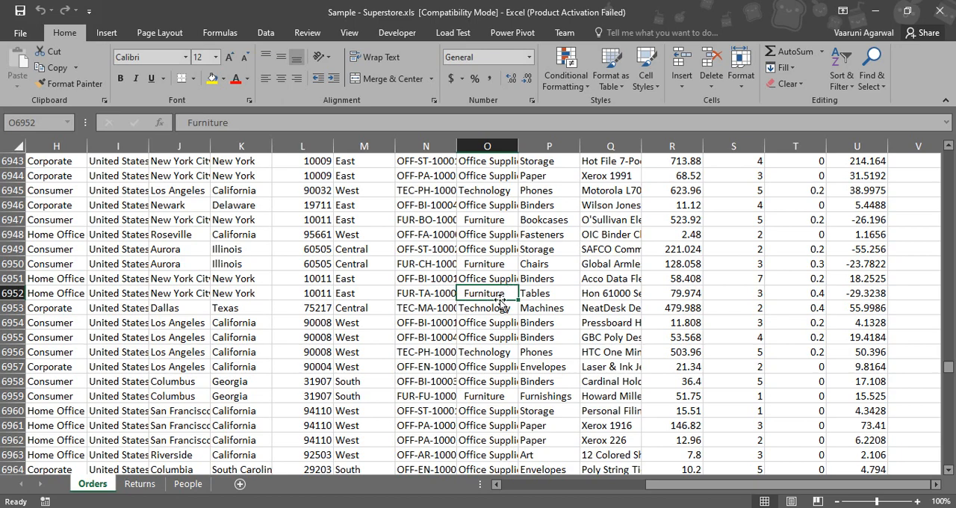
{"action": "scroll", "coordinate": [515, 300], "scroll_direction": "up", "scroll_amount": 5}
{"action": "left_click_drag", "start_coordinate": [948, 373], "coordinate": [947, 155]}
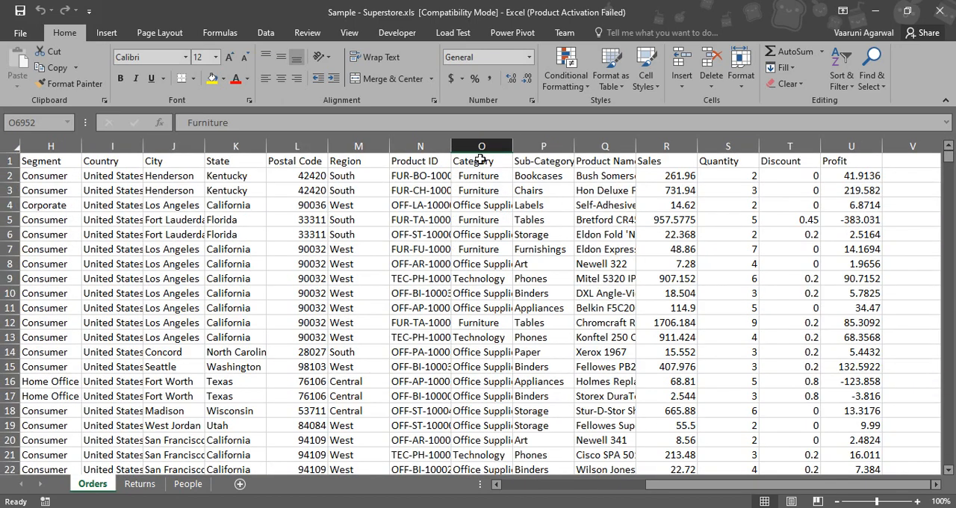
{"action": "left_click", "coordinate": [472, 179]}
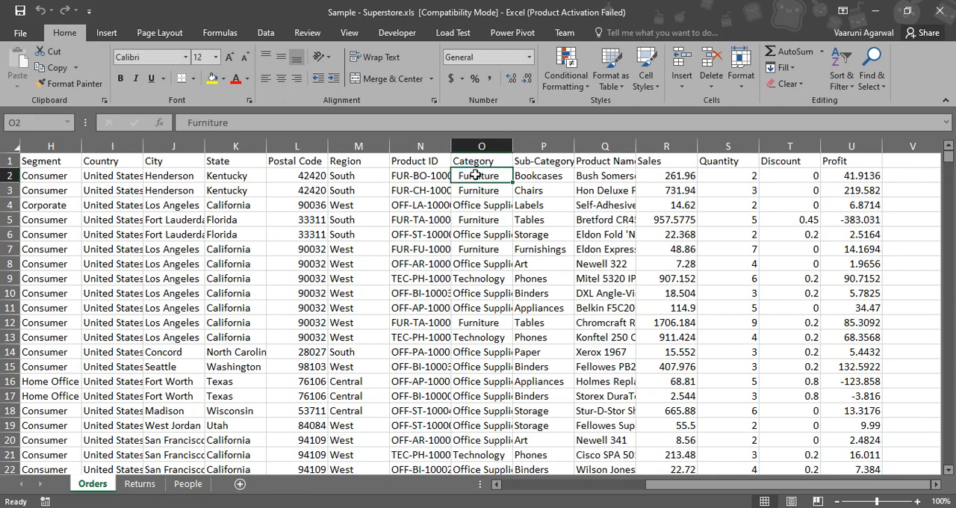
- Replace all occurrences of "Chairs" in the Orders sheet with "Chairs" preceded by leading spaces, and check the Sub-Category column
{"action": "left_click", "coordinate": [543, 195]}
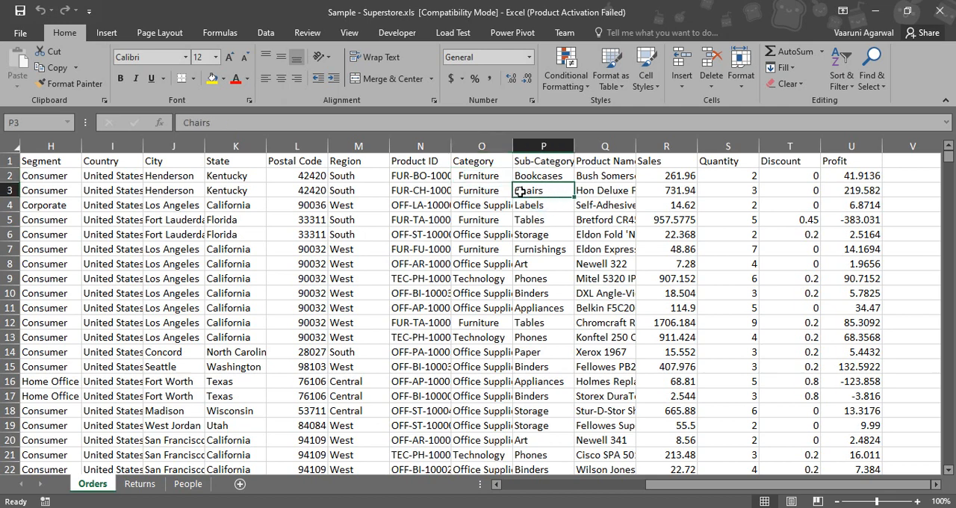
{"action": "left_click", "coordinate": [871, 75]}
{"action": "left_click", "coordinate": [867, 110]}
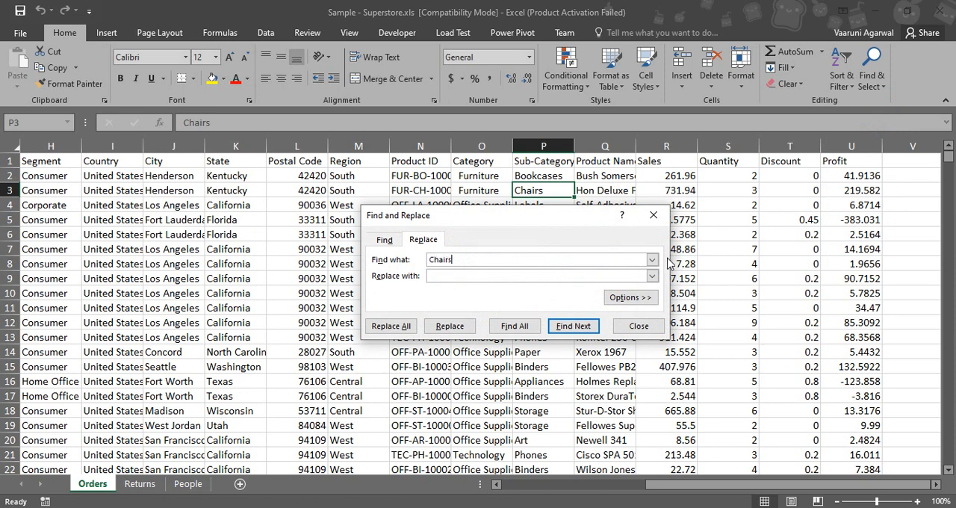
{"action": "left_click", "coordinate": [614, 272]}
{"action": "left_click", "coordinate": [395, 329]}
{"action": "left_click", "coordinate": [483, 299]}
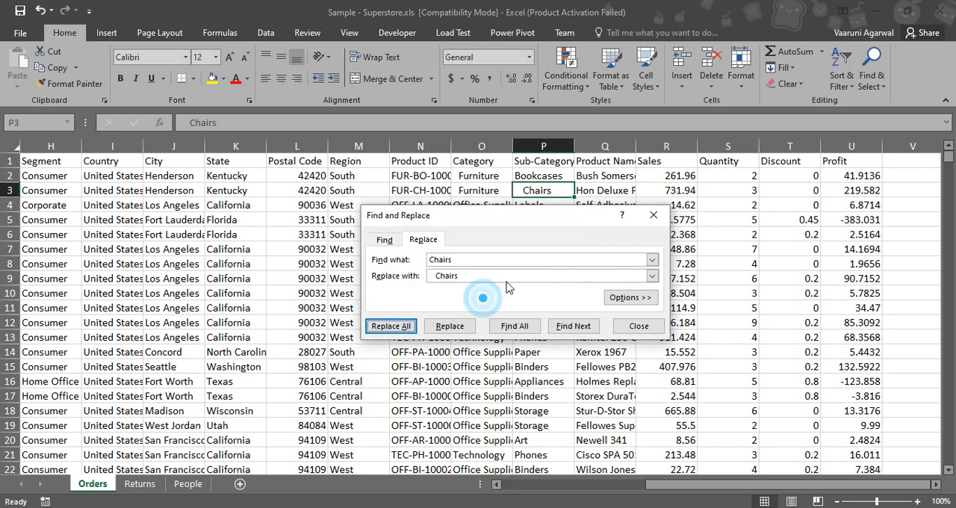
{"action": "left_click", "coordinate": [655, 215]}
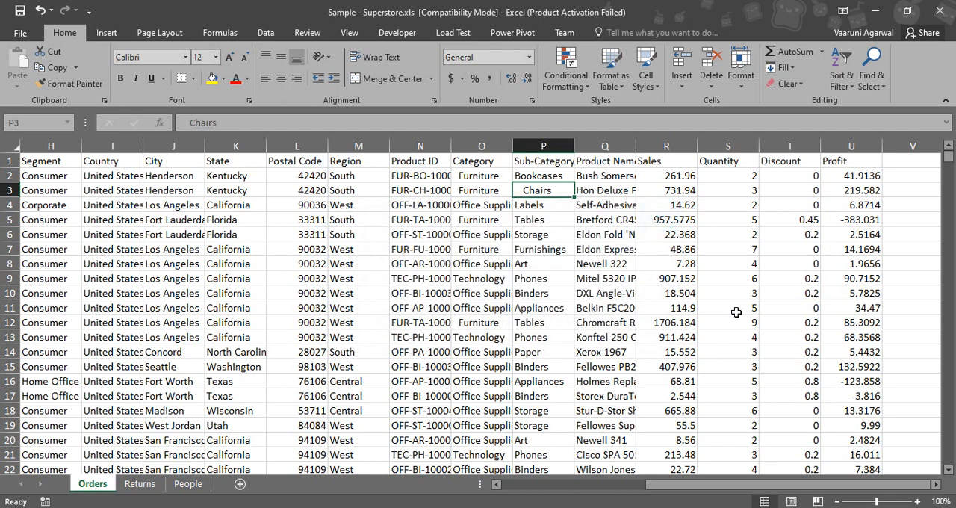
{"action": "scroll", "coordinate": [736, 312], "scroll_direction": "down", "scroll_amount": 10}
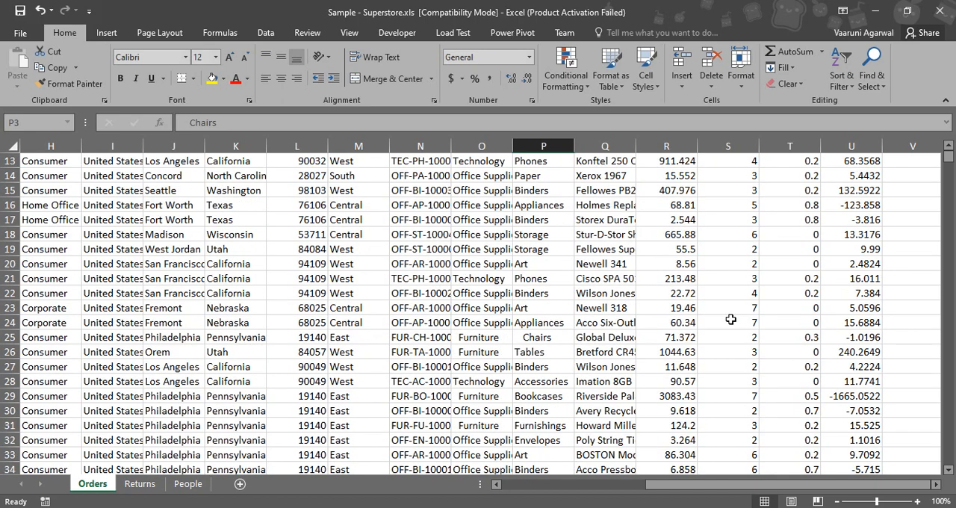
{"action": "scroll", "coordinate": [730, 321], "scroll_direction": "up", "scroll_amount": 4}
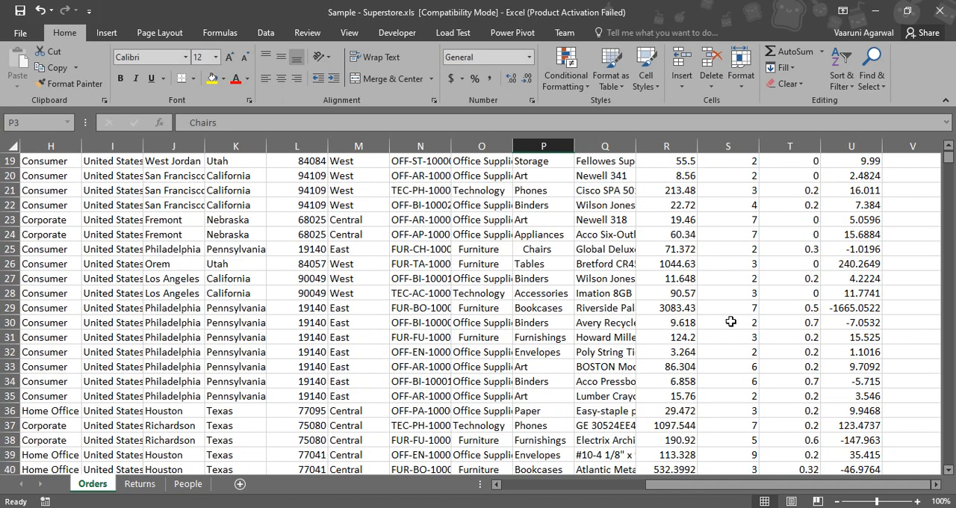
{"action": "scroll", "coordinate": [731, 321], "scroll_direction": "down", "scroll_amount": 7}
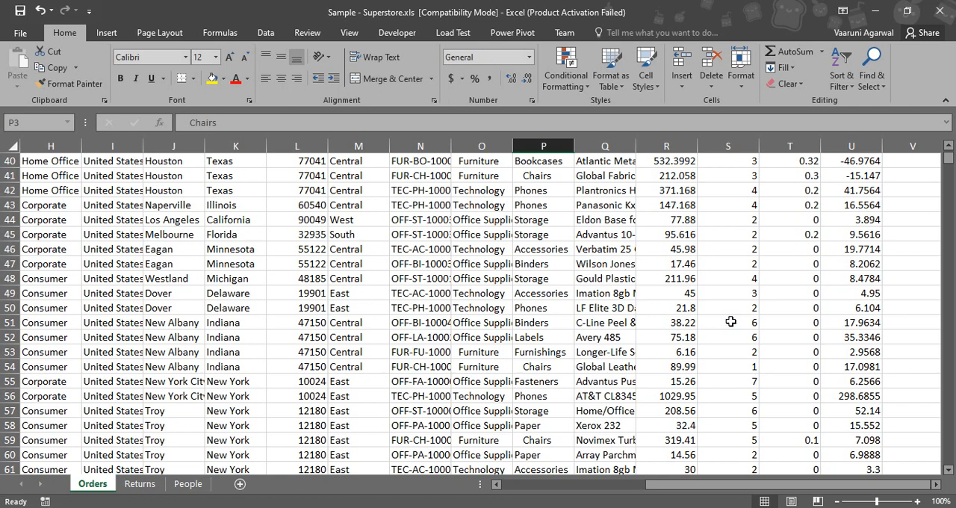
- Close the Superstore workbook, switch to the empty New Workflow3 in Alteryx Designer, and enlarge its canvas area
{"action": "left_click", "coordinate": [938, 11]}
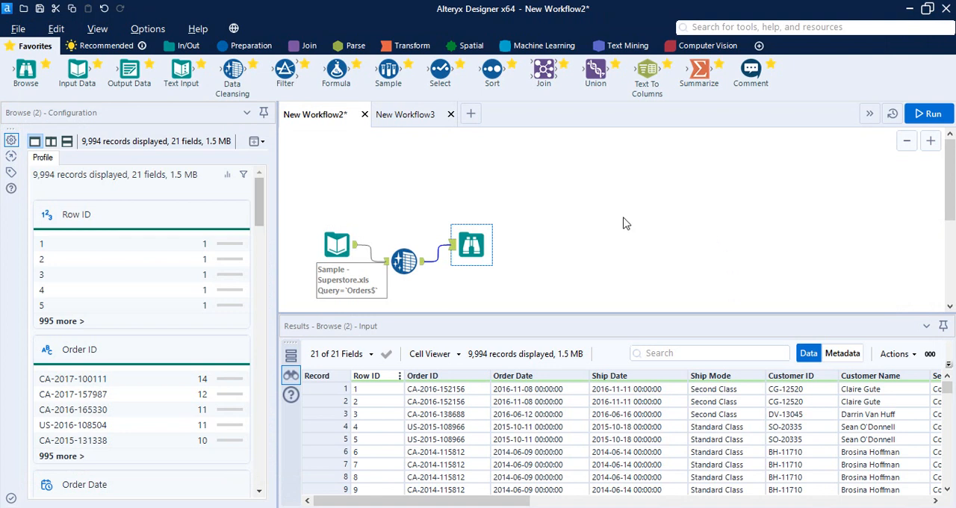
{"action": "left_click", "coordinate": [410, 120]}
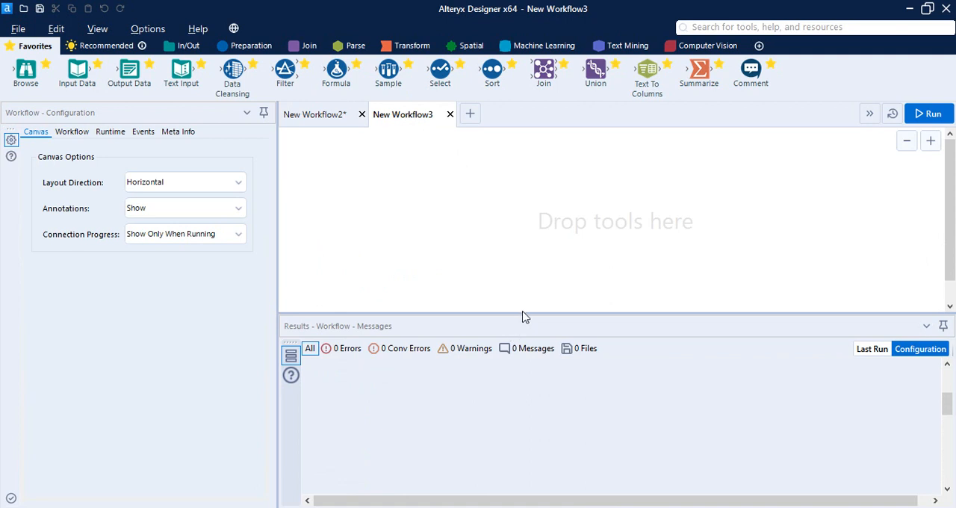
{"action": "left_click_drag", "start_coordinate": [522, 314], "coordinate": [524, 359]}
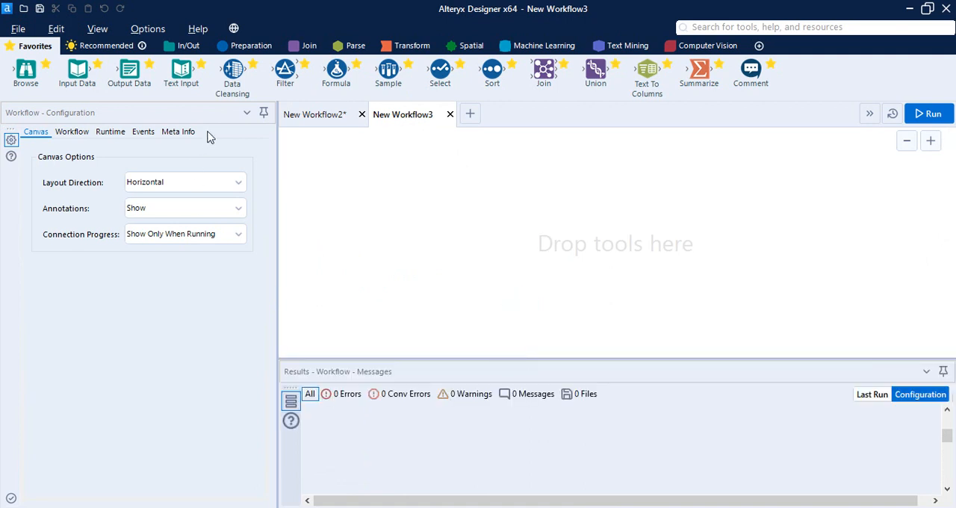
- Add an Input Data tool to the canvas and connect it to the Orders sheet of Sample - Superstore.xls
{"action": "left_click_drag", "start_coordinate": [78, 71], "coordinate": [454, 236]}
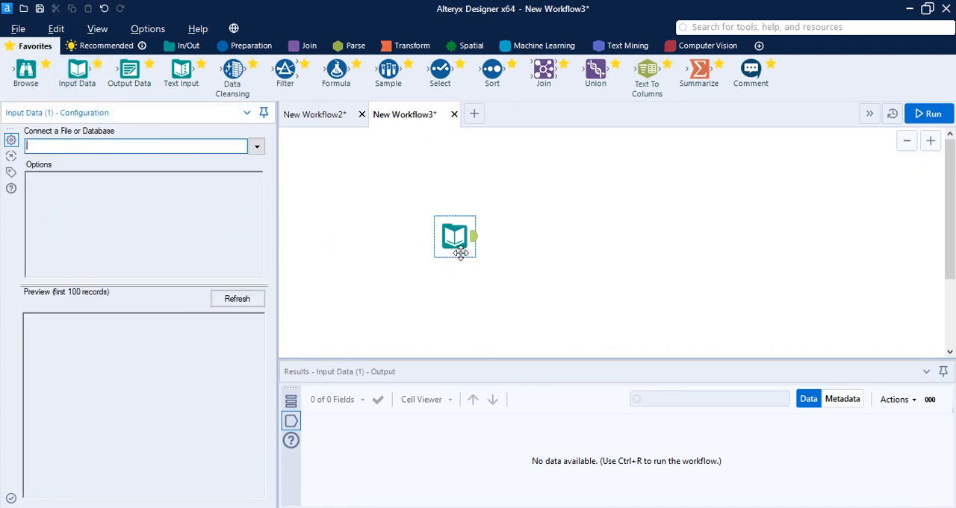
{"action": "left_click", "coordinate": [257, 147]}
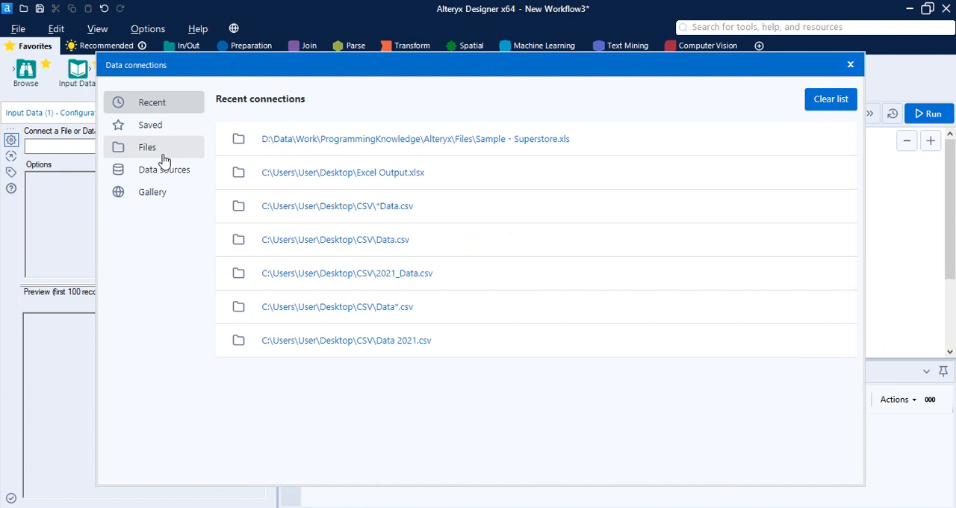
{"action": "left_click", "coordinate": [545, 139]}
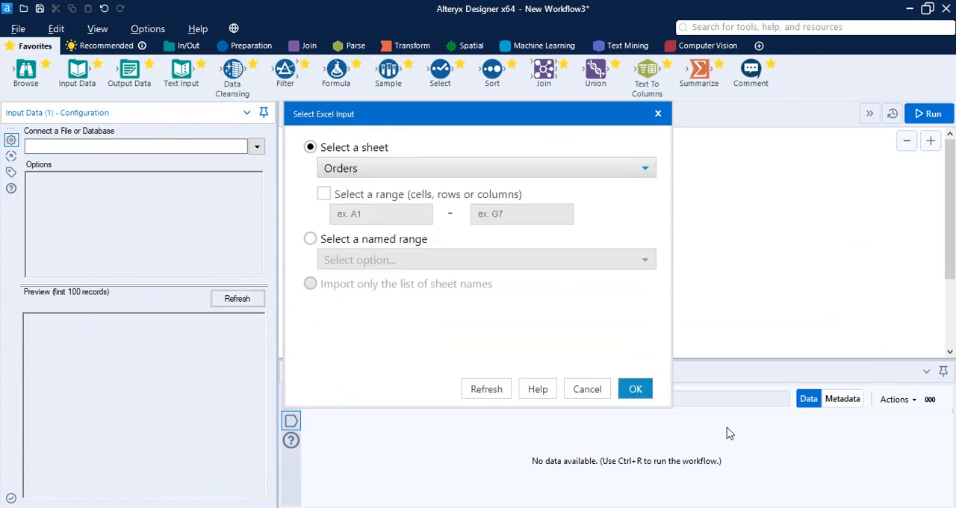
{"action": "left_click", "coordinate": [636, 390]}
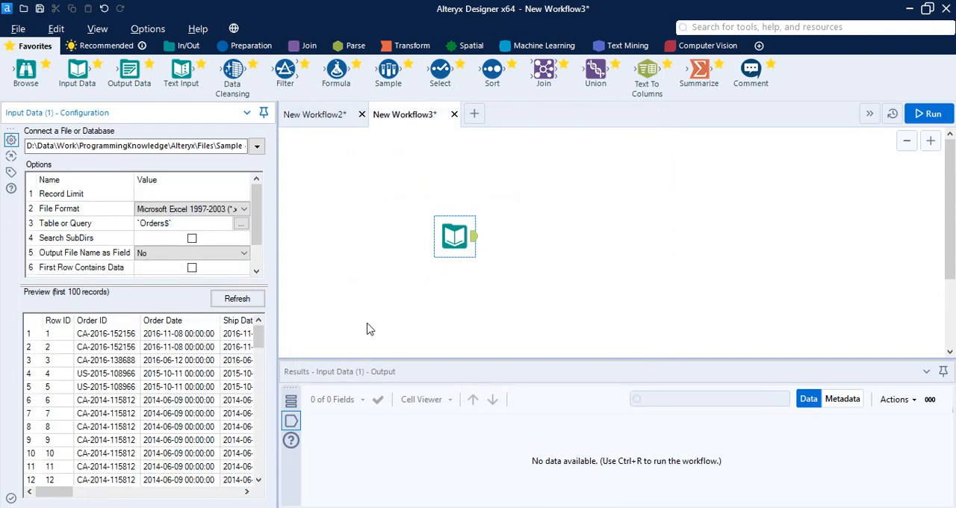
- Add a Browse tool after the Input Data tool and run the workflow
{"action": "right_click", "coordinate": [456, 248]}
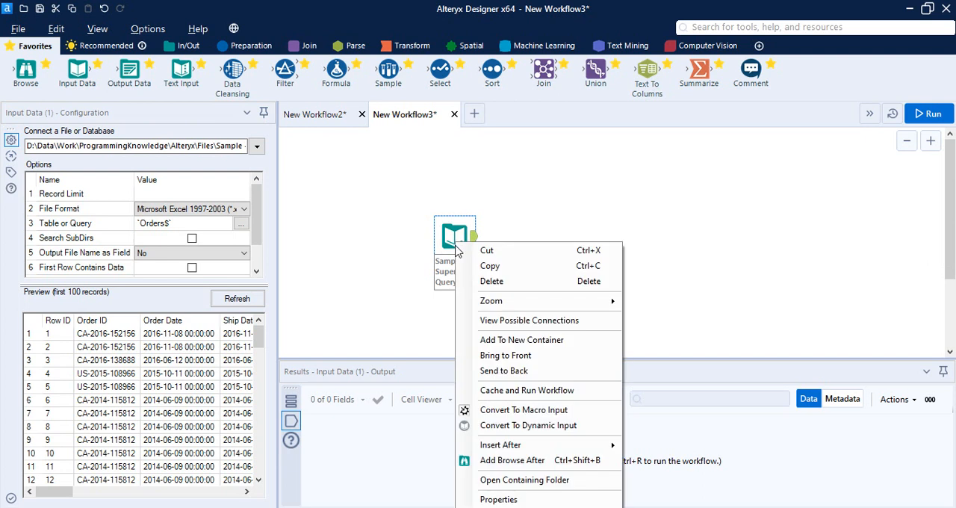
{"action": "left_click", "coordinate": [512, 460]}
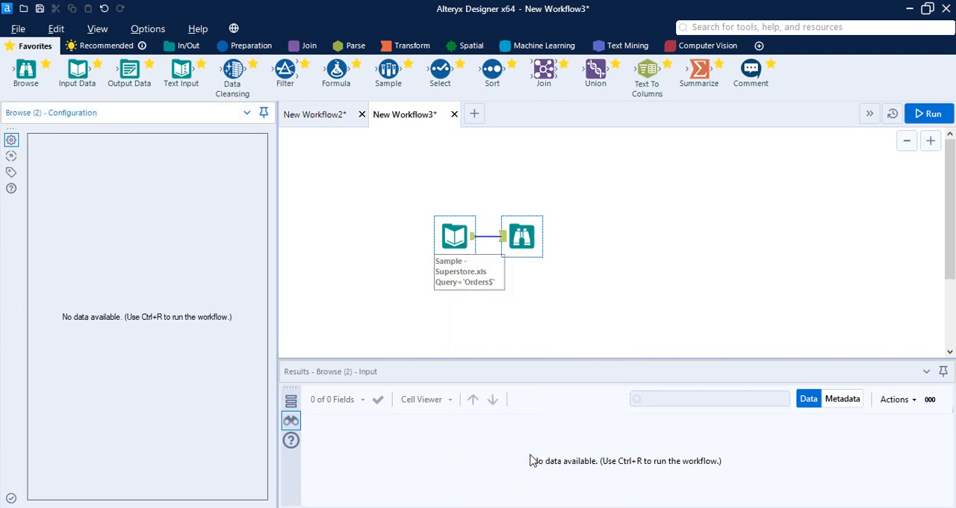
{"action": "left_click", "coordinate": [929, 113]}
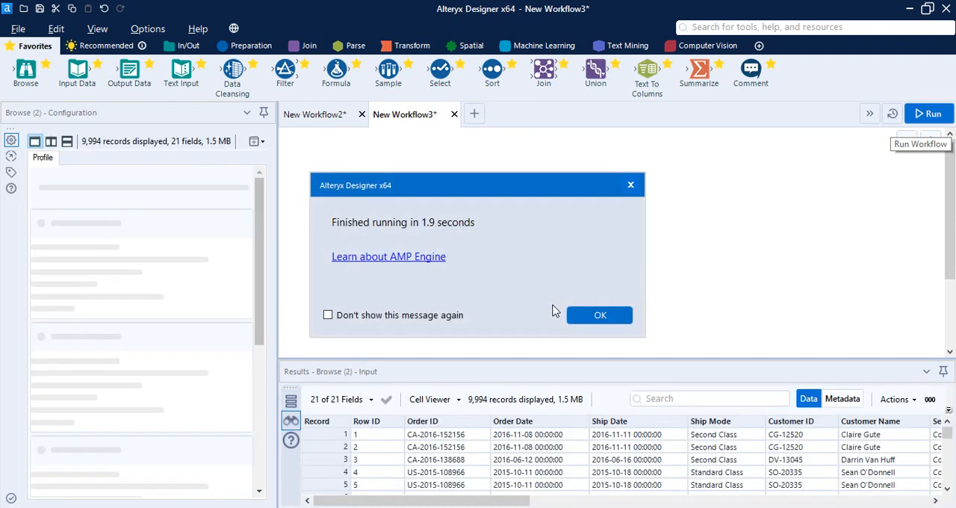
{"action": "left_click", "coordinate": [595, 315]}
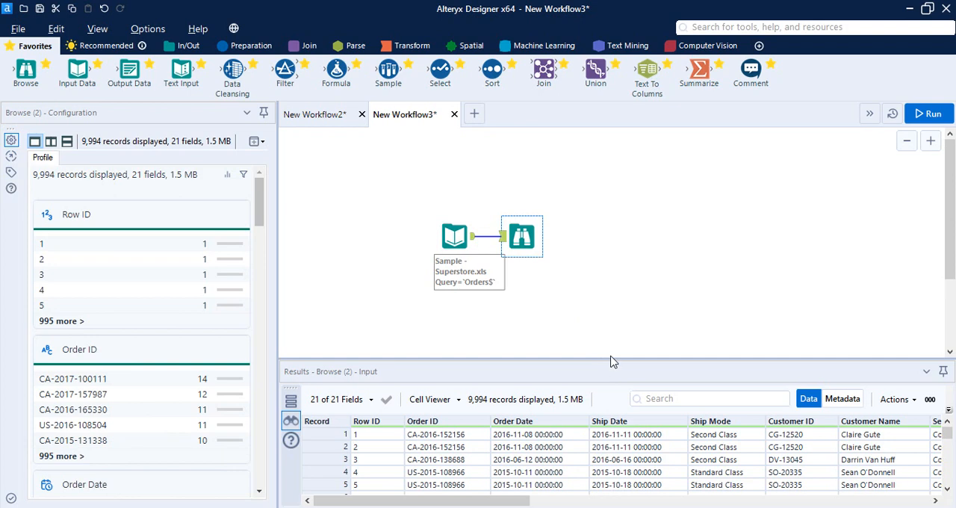
- Enlarge the results area and examine the data quality bars of the Category and Sub-Category fields in the Browse profile
{"action": "left_click_drag", "start_coordinate": [612, 357], "coordinate": [616, 320]}
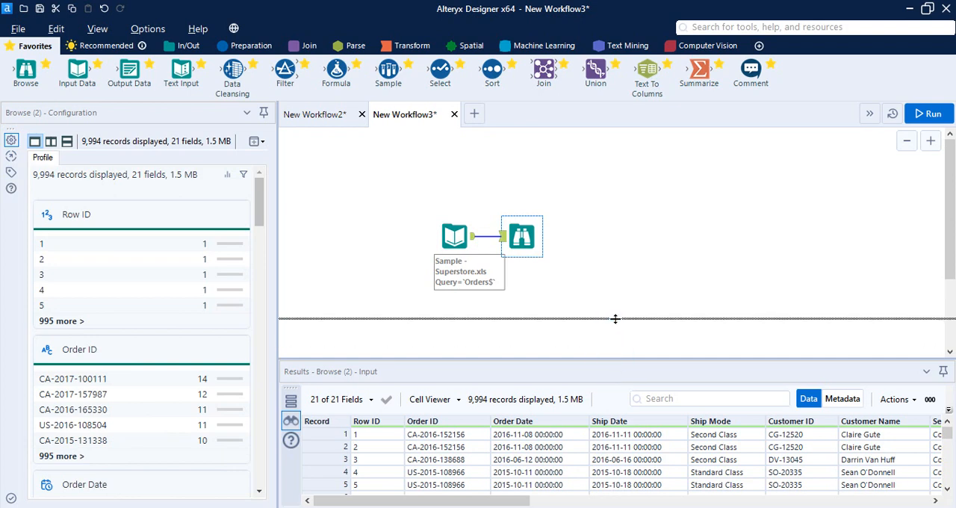
{"action": "scroll", "coordinate": [127, 280], "scroll_direction": "down", "scroll_amount": 10}
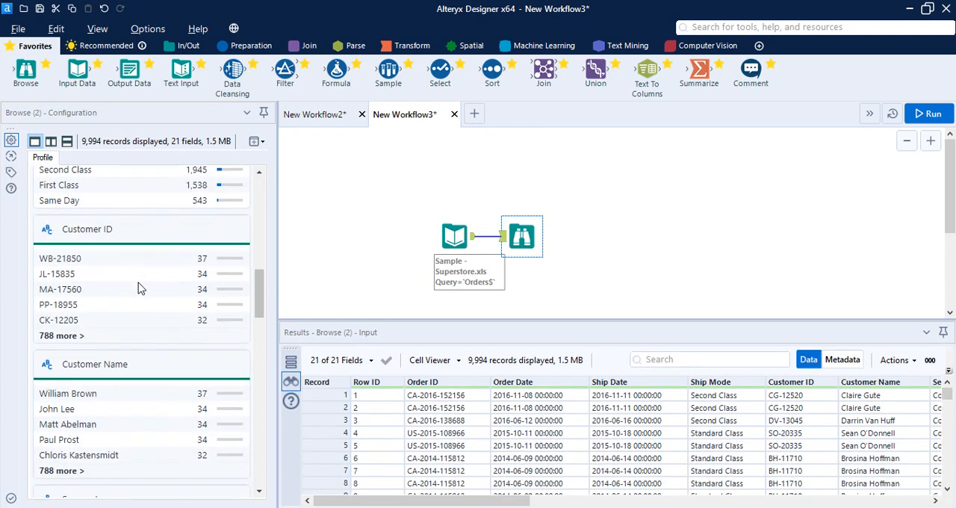
{"action": "scroll", "coordinate": [138, 289], "scroll_direction": "down", "scroll_amount": 2}
{"action": "scroll", "coordinate": [138, 288], "scroll_direction": "down", "scroll_amount": 15}
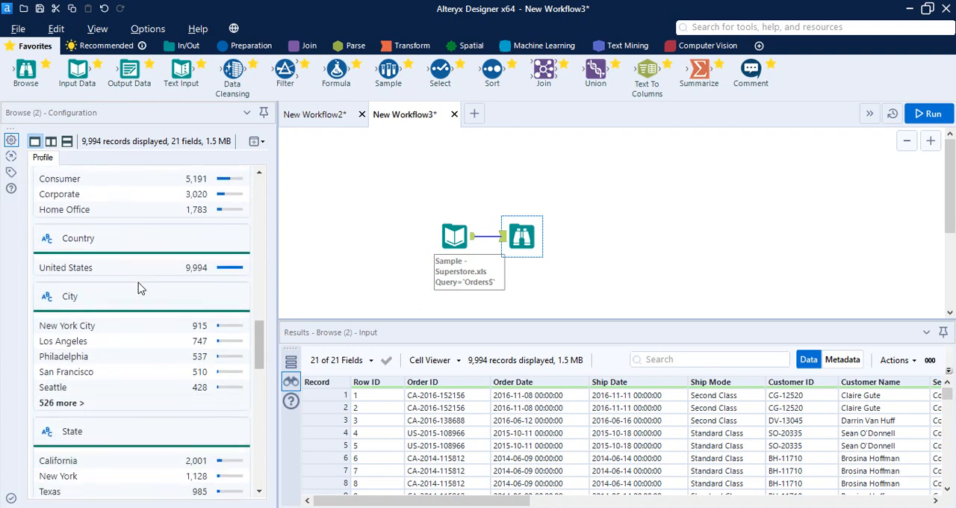
{"action": "scroll", "coordinate": [138, 288], "scroll_direction": "down", "scroll_amount": 8}
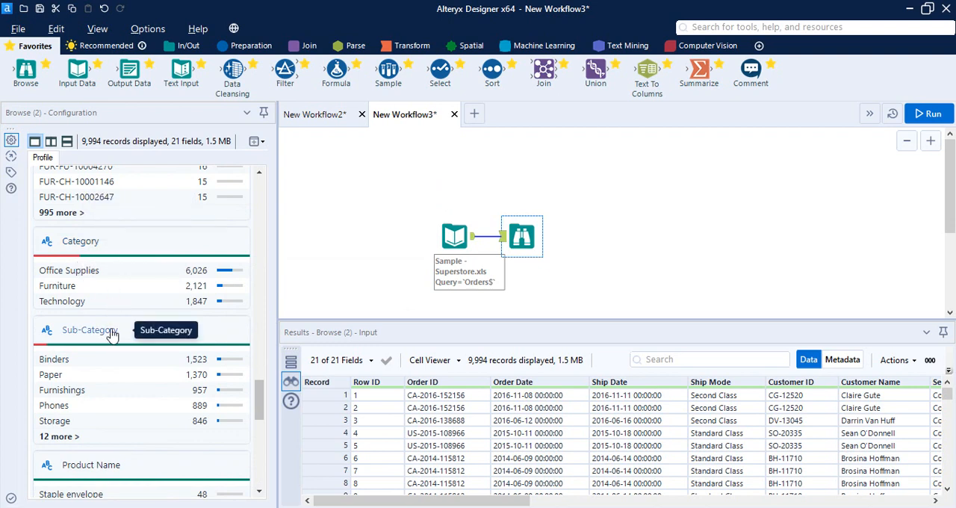
{"action": "mouse_move", "coordinate": [86, 263]}
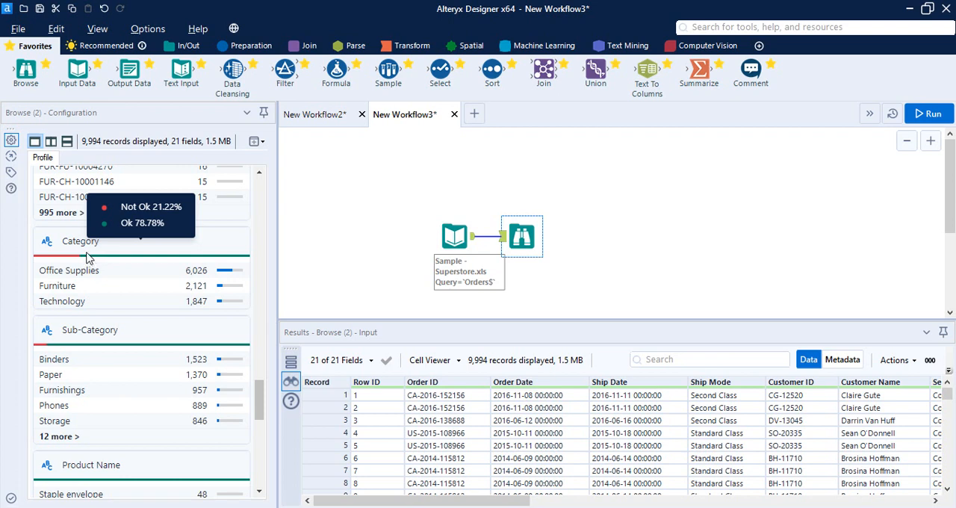
{"action": "mouse_move", "coordinate": [87, 345]}
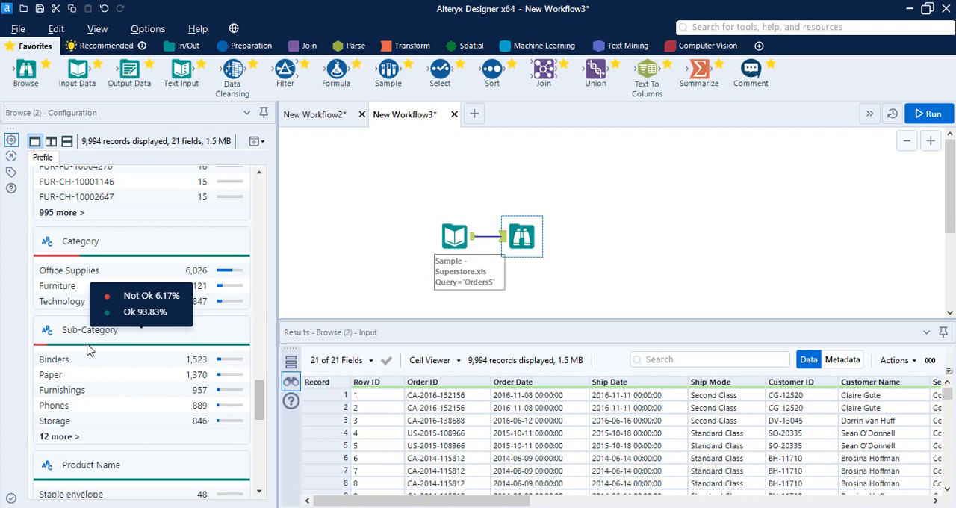
- Open the Category field's detailed profile and split the Browse profile view into two stacked panes
{"action": "left_click", "coordinate": [86, 241]}
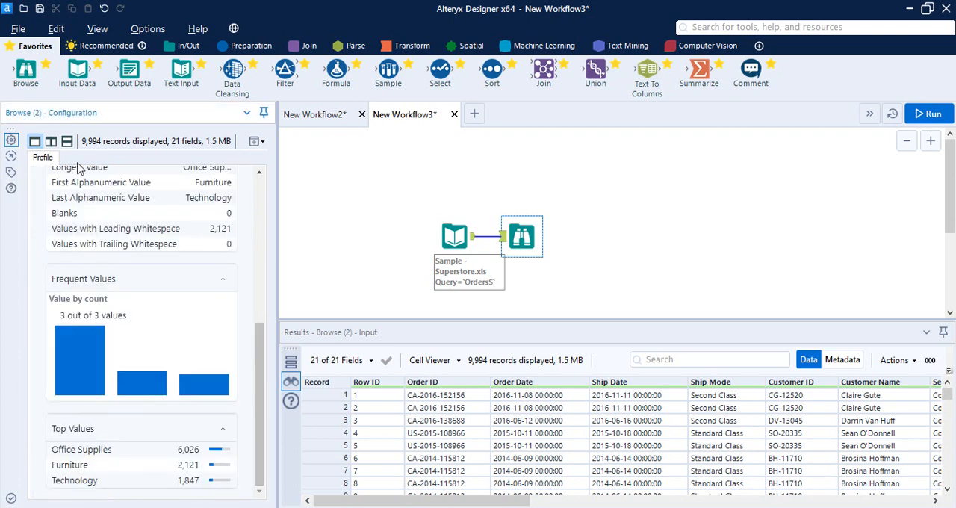
{"action": "left_click", "coordinate": [67, 141]}
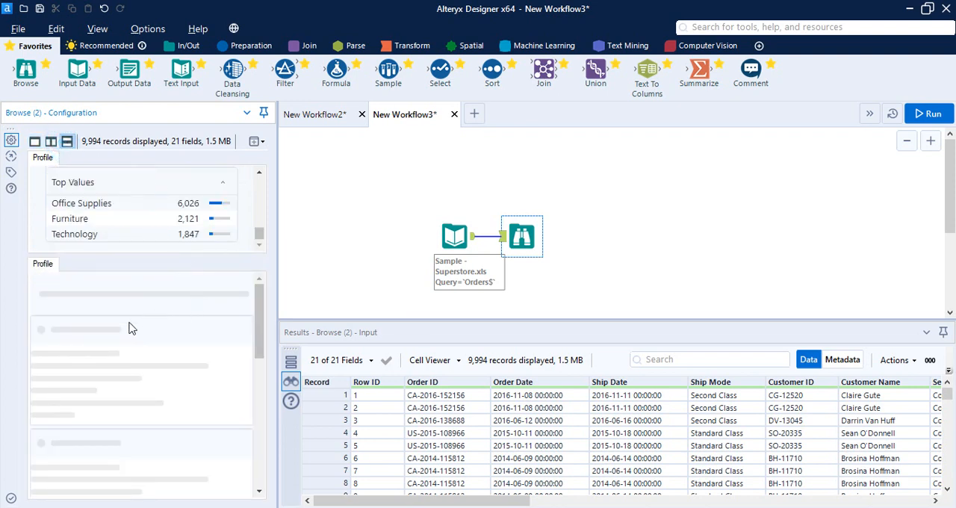
{"action": "scroll", "coordinate": [233, 225], "scroll_direction": "up", "scroll_amount": 2}
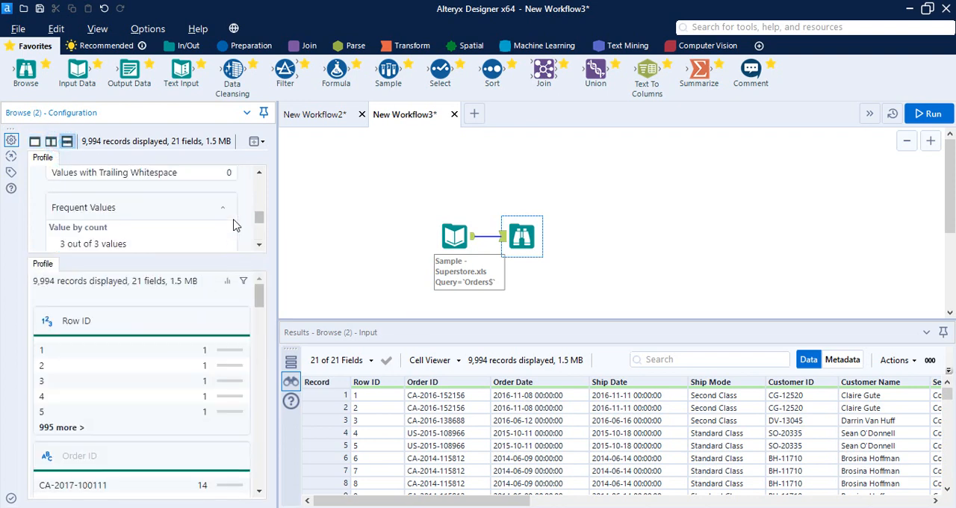
{"action": "scroll", "coordinate": [233, 225], "scroll_direction": "up", "scroll_amount": 3}
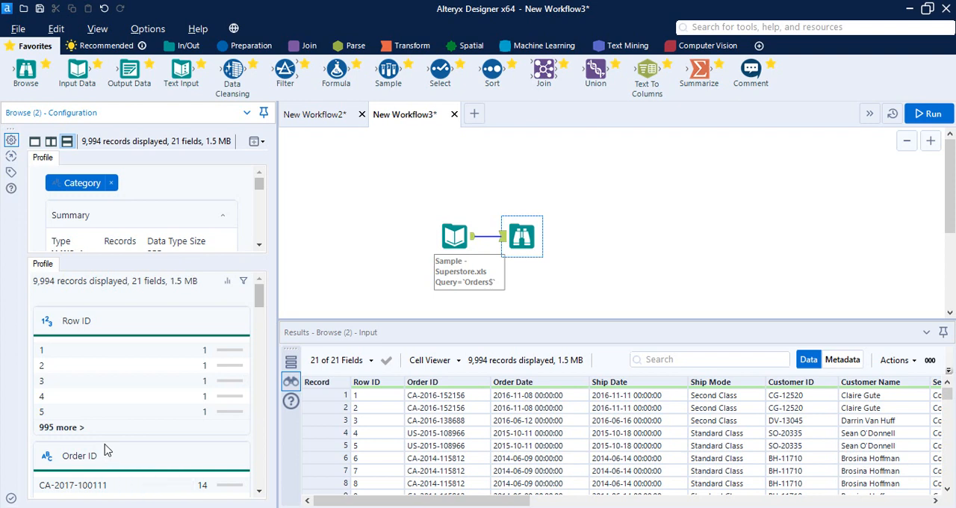
- Open the Sub-Category field's detailed profile in the second Browse profile pane
{"action": "scroll", "coordinate": [104, 449], "scroll_direction": "down", "scroll_amount": 20}
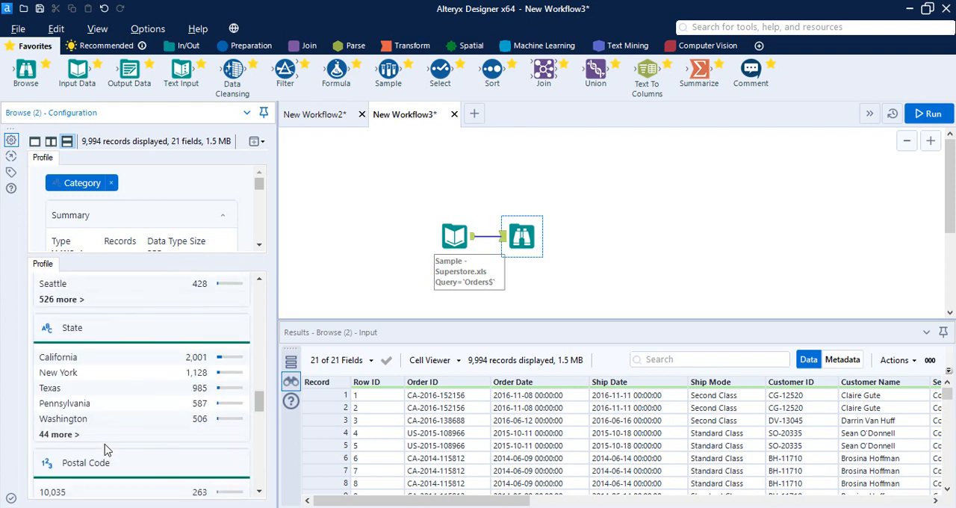
{"action": "scroll", "coordinate": [104, 449], "scroll_direction": "down", "scroll_amount": 10}
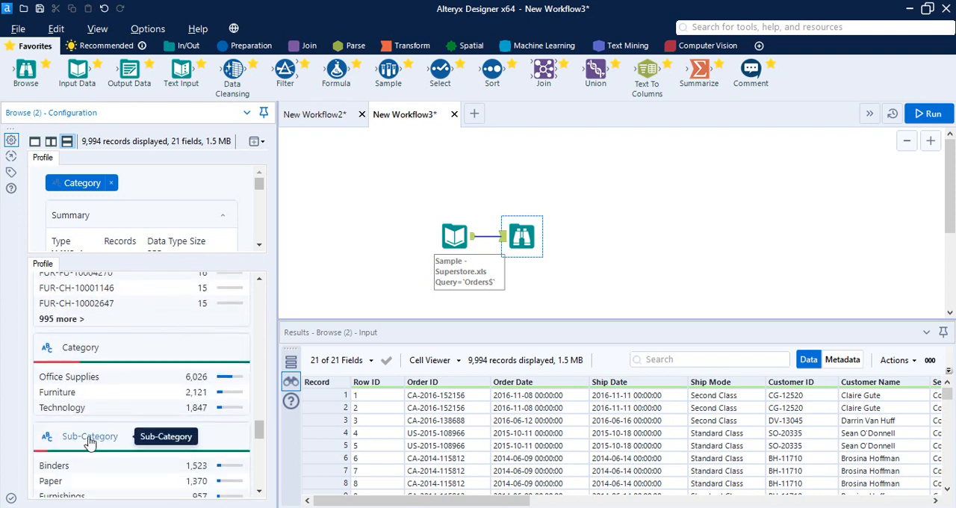
{"action": "left_click", "coordinate": [89, 442]}
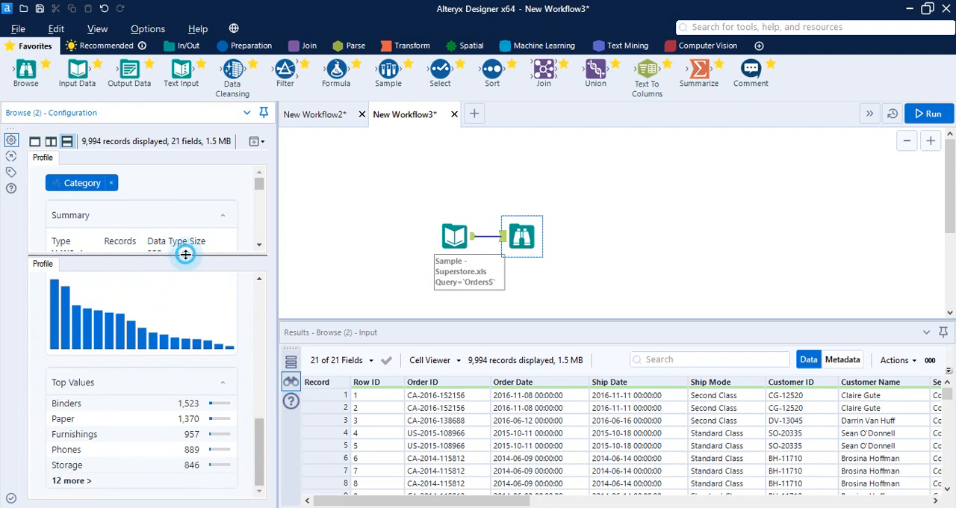
- Enlarge the Category profile pane and examine its summary, length statistics, leading whitespace count and frequent values
{"action": "left_click_drag", "start_coordinate": [185, 255], "coordinate": [189, 381]}
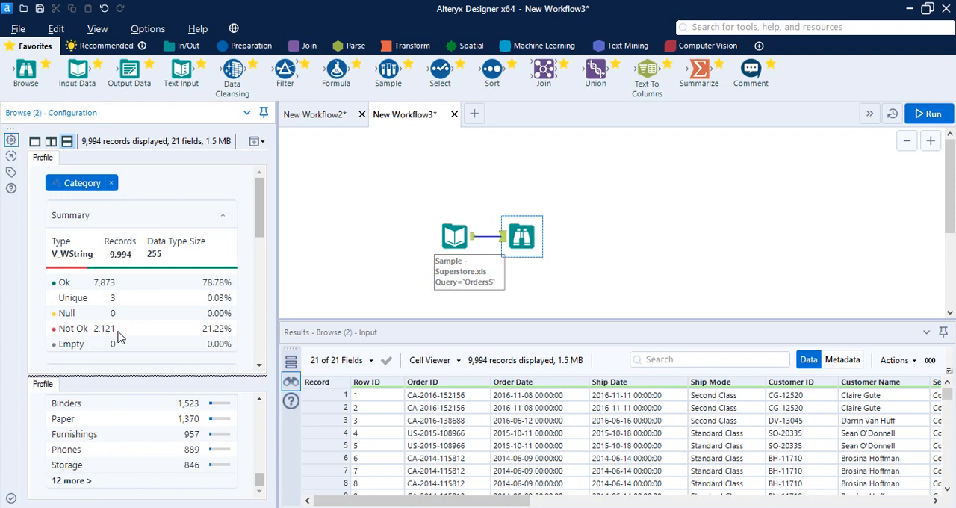
{"action": "scroll", "coordinate": [160, 300], "scroll_direction": "down", "scroll_amount": 4}
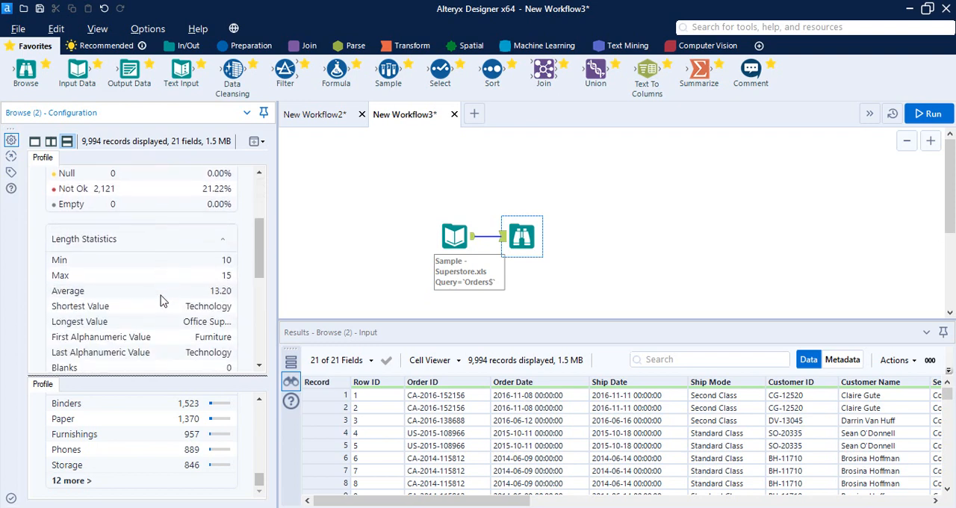
{"action": "scroll", "coordinate": [159, 301], "scroll_direction": "down", "scroll_amount": 2}
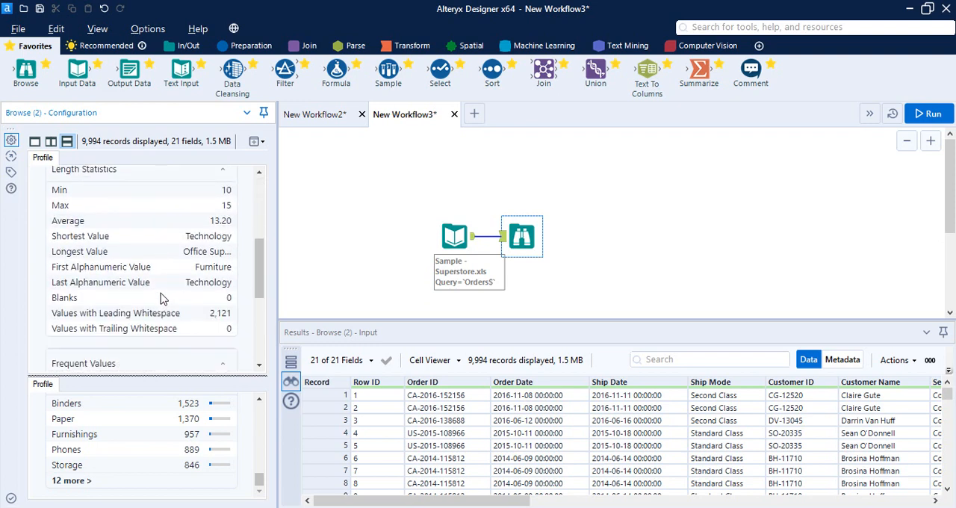
{"action": "scroll", "coordinate": [163, 298], "scroll_direction": "down", "scroll_amount": 2}
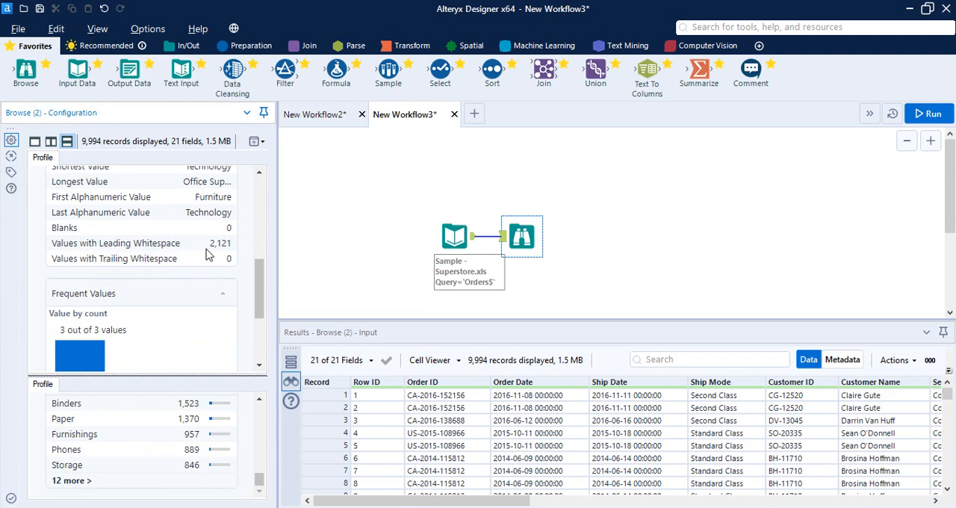
{"action": "scroll", "coordinate": [171, 306], "scroll_direction": "down", "scroll_amount": 3}
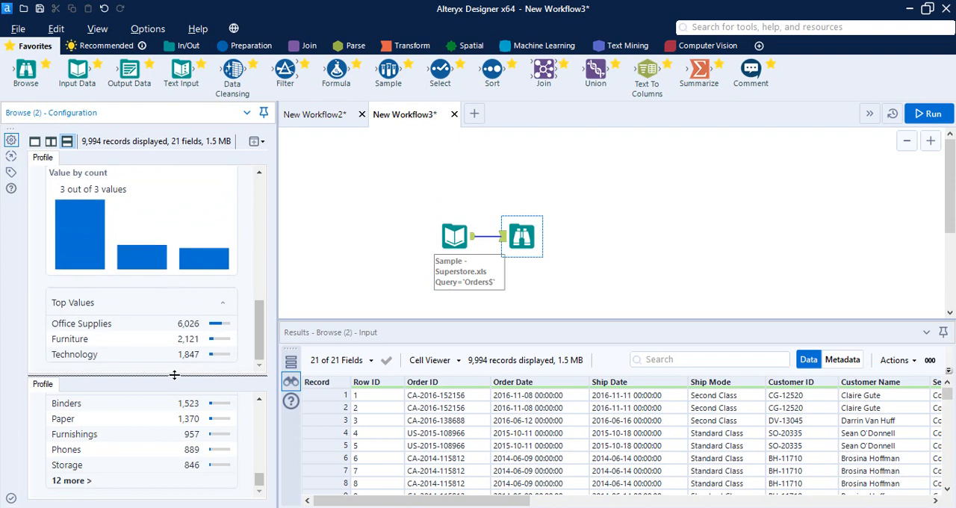
- Enlarge the Sub-Category profile pane and examine its Not Ok count, length statistics and leading whitespace count
{"action": "left_click_drag", "start_coordinate": [174, 375], "coordinate": [179, 294]}
{"action": "scroll", "coordinate": [136, 406], "scroll_direction": "up", "scroll_amount": 10}
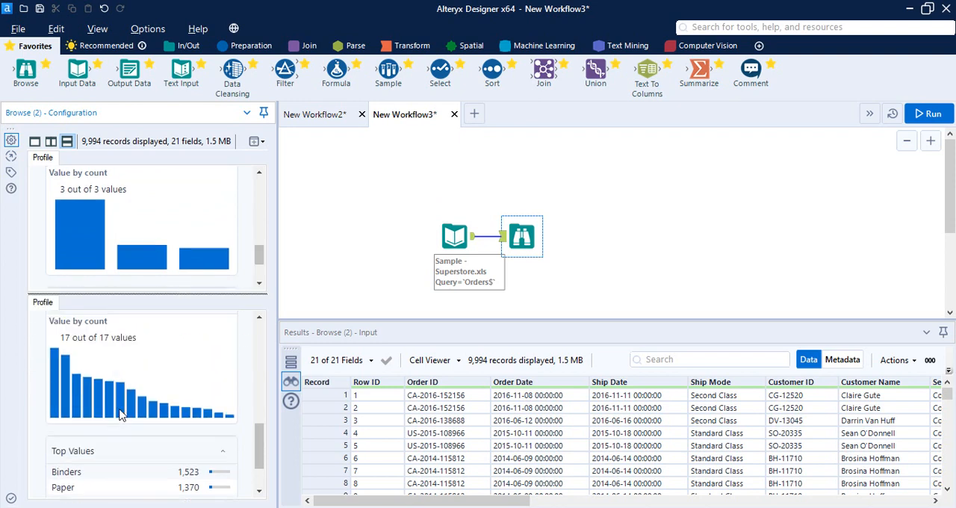
{"action": "scroll", "coordinate": [126, 418], "scroll_direction": "down", "scroll_amount": 3}
{"action": "scroll", "coordinate": [126, 417], "scroll_direction": "up", "scroll_amount": 3}
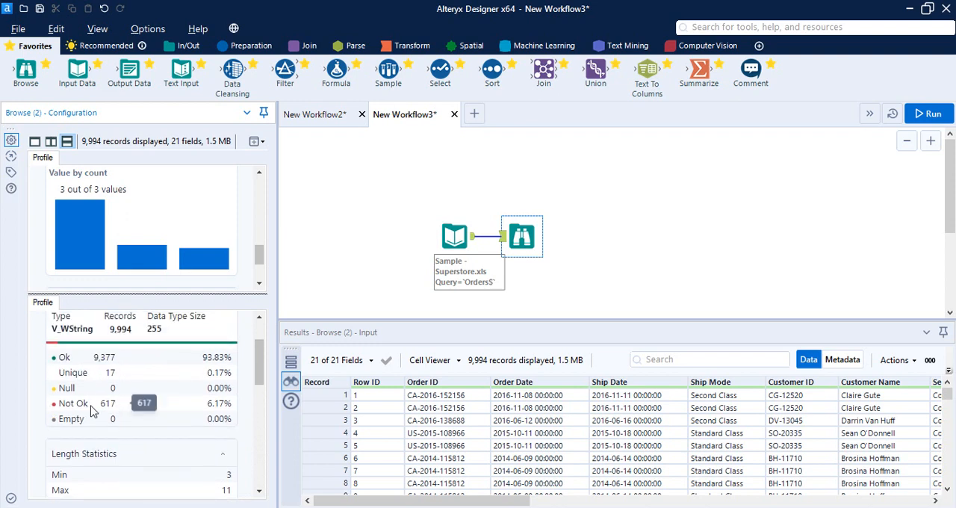
{"action": "scroll", "coordinate": [133, 407], "scroll_direction": "down", "scroll_amount": 9}
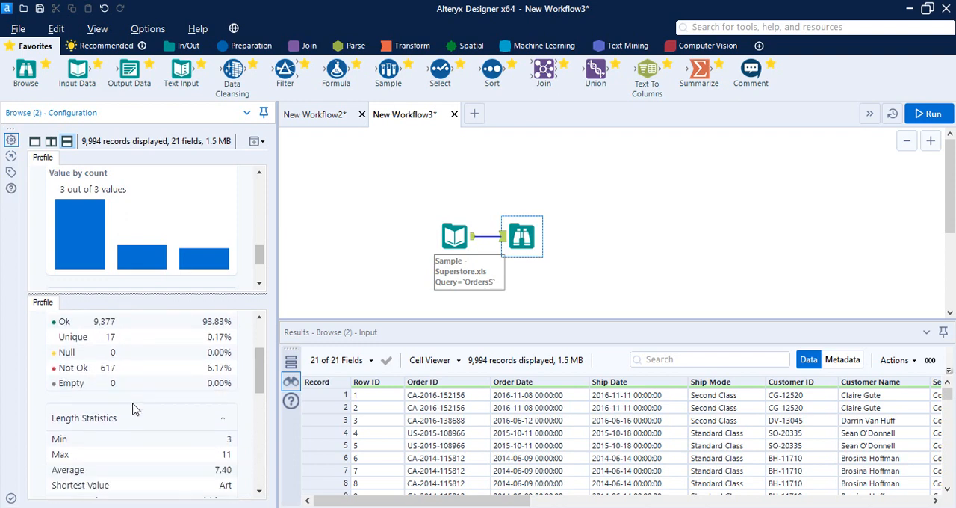
{"action": "scroll", "coordinate": [137, 406], "scroll_direction": "down", "scroll_amount": 3}
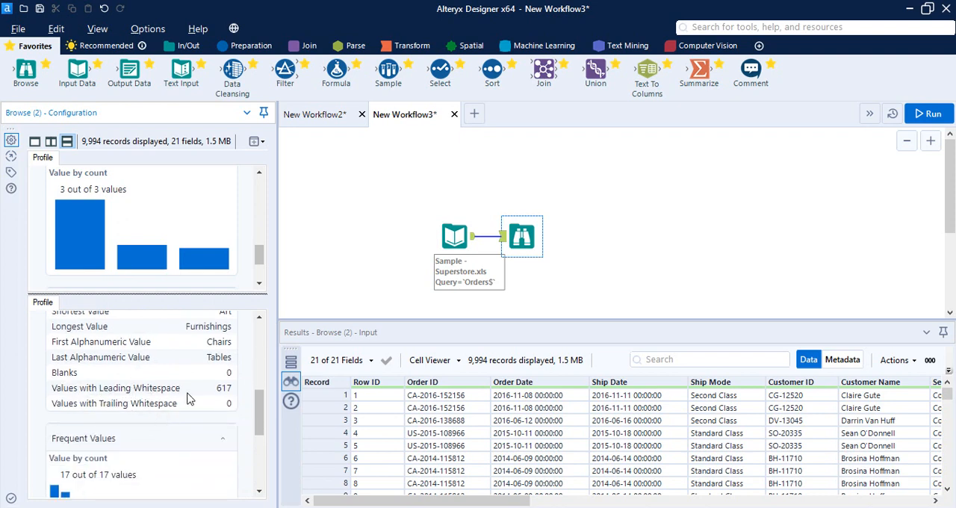
{"action": "scroll", "coordinate": [189, 400], "scroll_direction": "down", "scroll_amount": 3}
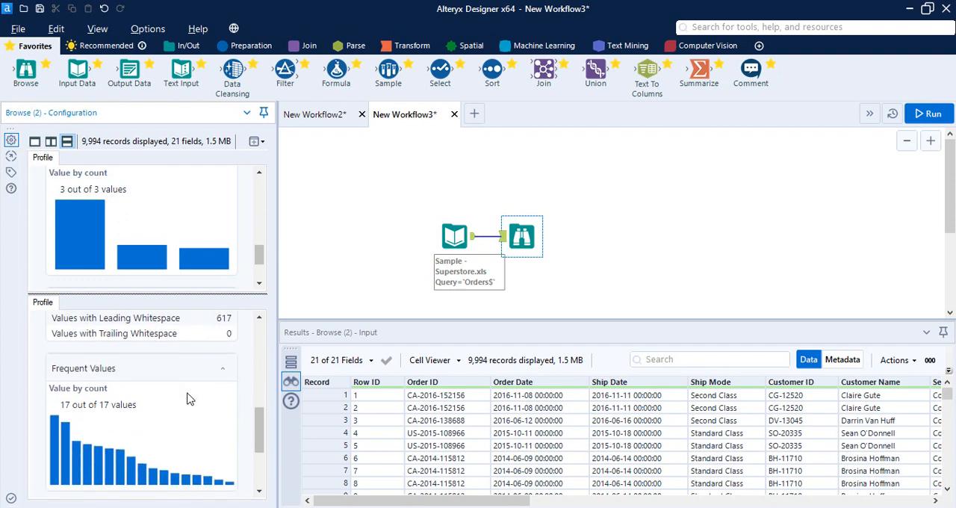
{"action": "scroll", "coordinate": [189, 400], "scroll_direction": "up", "scroll_amount": 3}
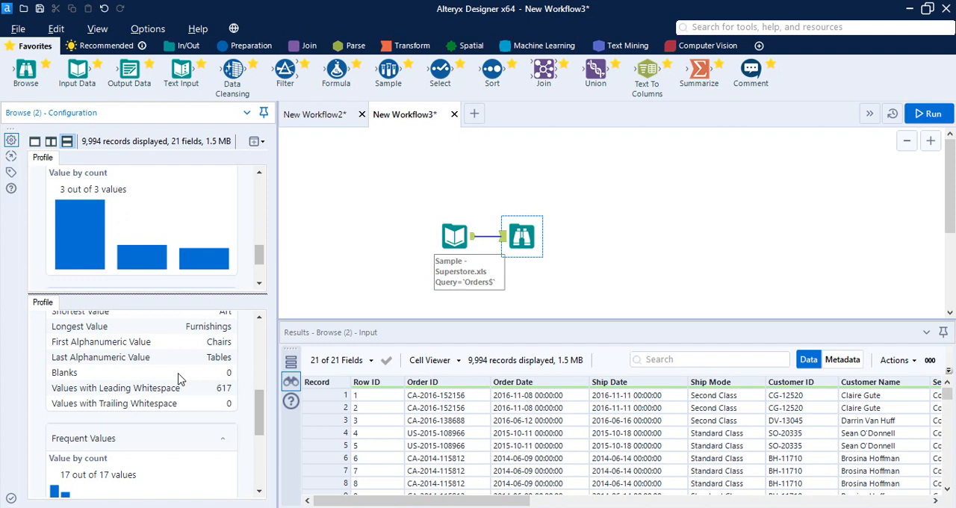
- Bring the Category column into view in the results grid and select it to show its profile
{"action": "left_click_drag", "start_coordinate": [497, 501], "coordinate": [845, 484]}
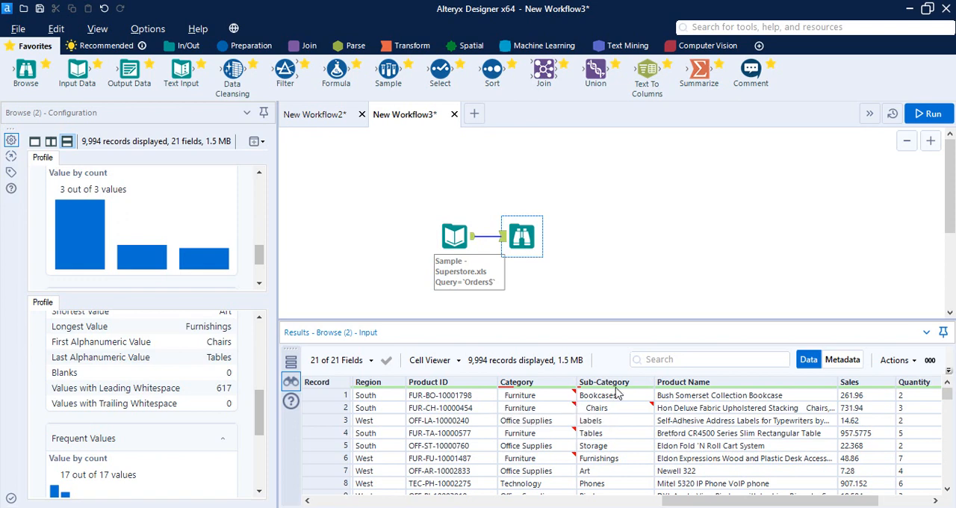
{"action": "left_click", "coordinate": [547, 386]}
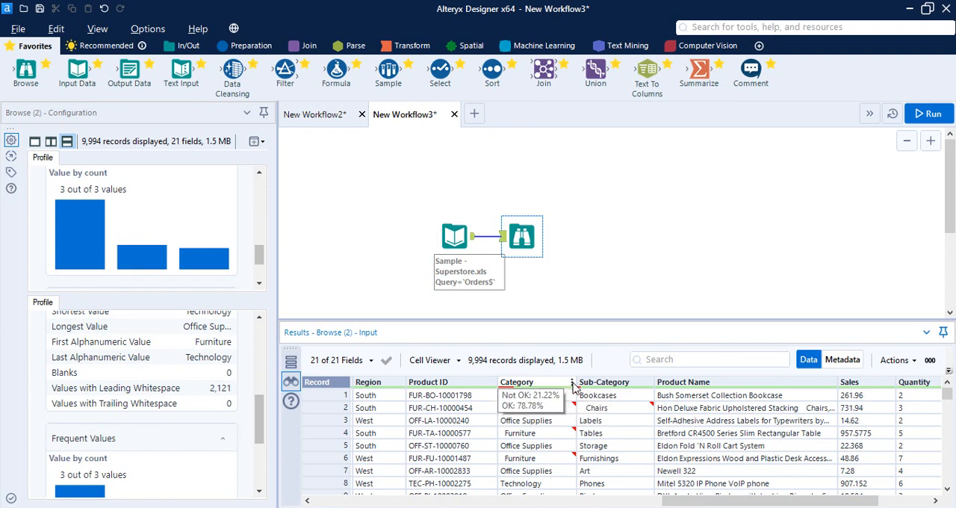
{"action": "left_click", "coordinate": [571, 383]}
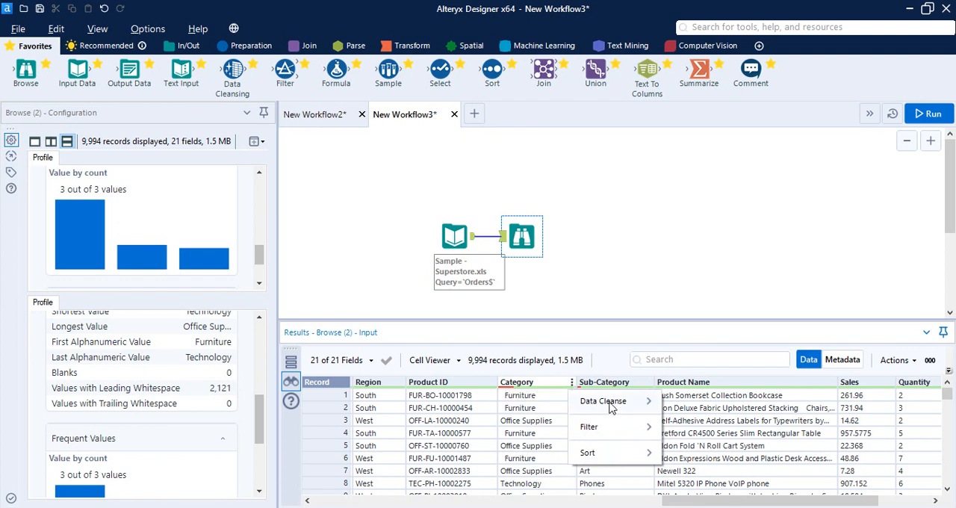
{"action": "mouse_move", "coordinate": [611, 407]}
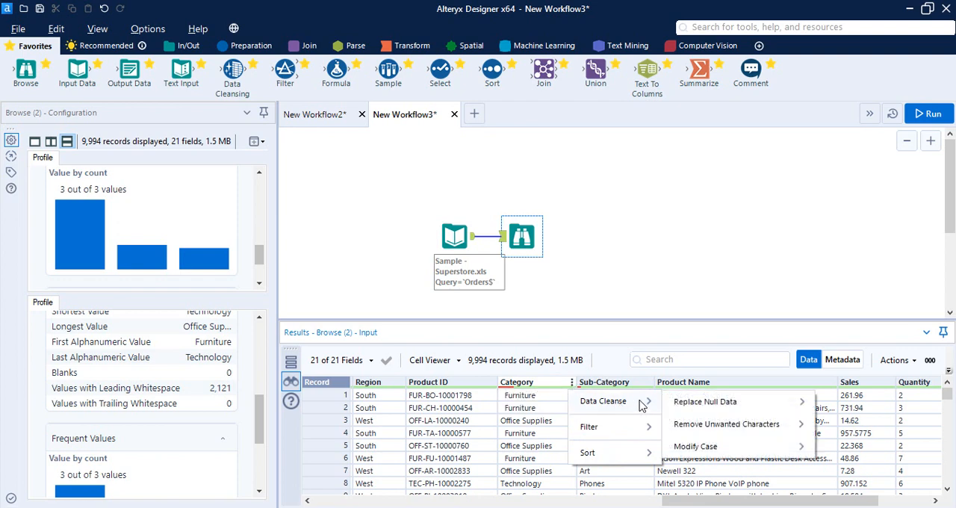
{"action": "mouse_move", "coordinate": [667, 401]}
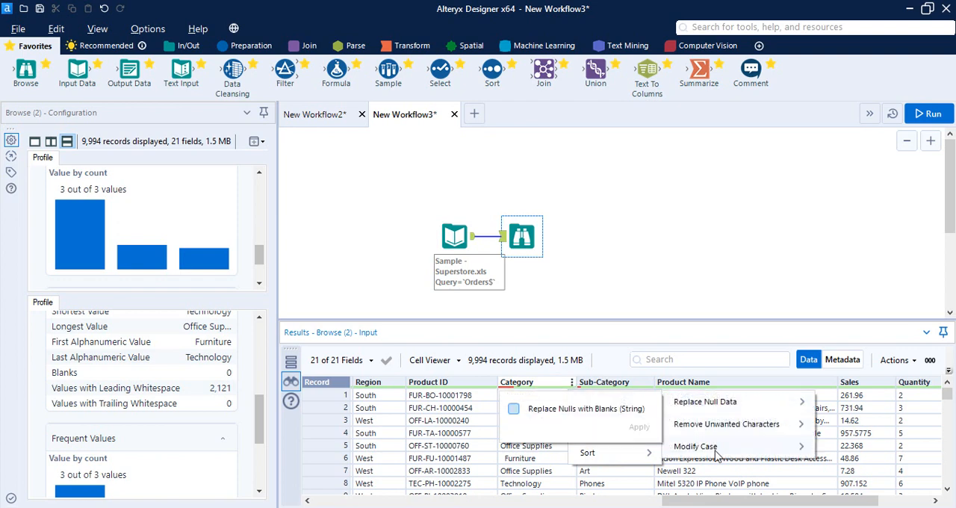
{"action": "left_click", "coordinate": [636, 301]}
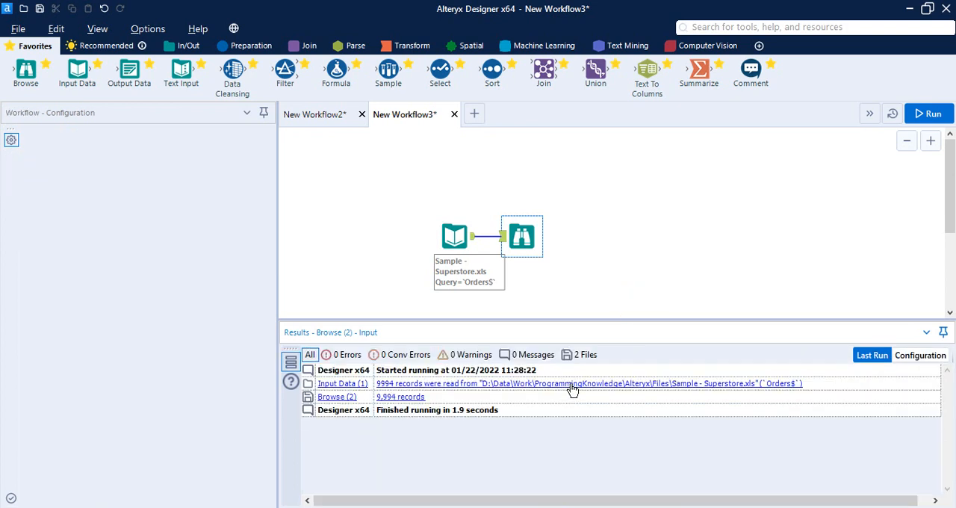
{"action": "left_click", "coordinate": [578, 399]}
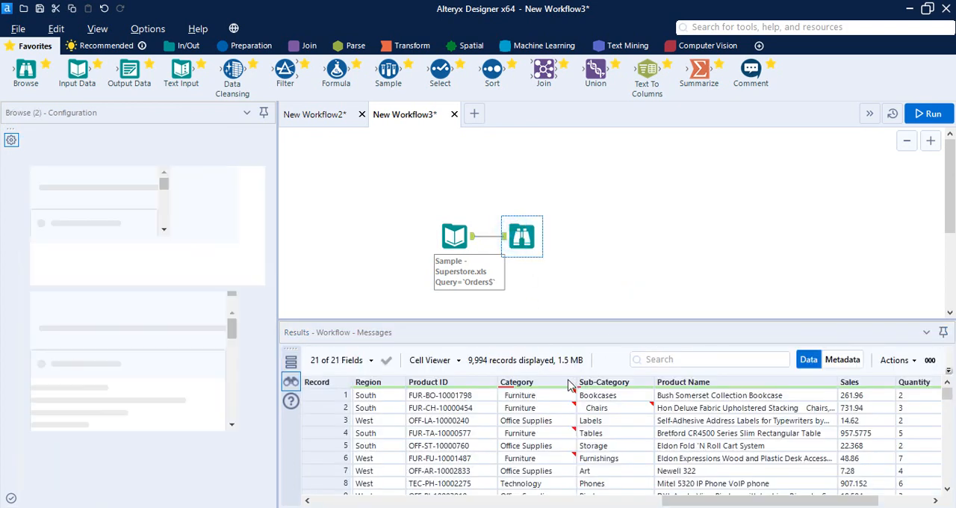
- Apply a Data Cleanse to the Category column that removes Leading/Trailing Whitespace
{"action": "left_click", "coordinate": [574, 383]}
{"action": "mouse_move", "coordinate": [603, 401]}
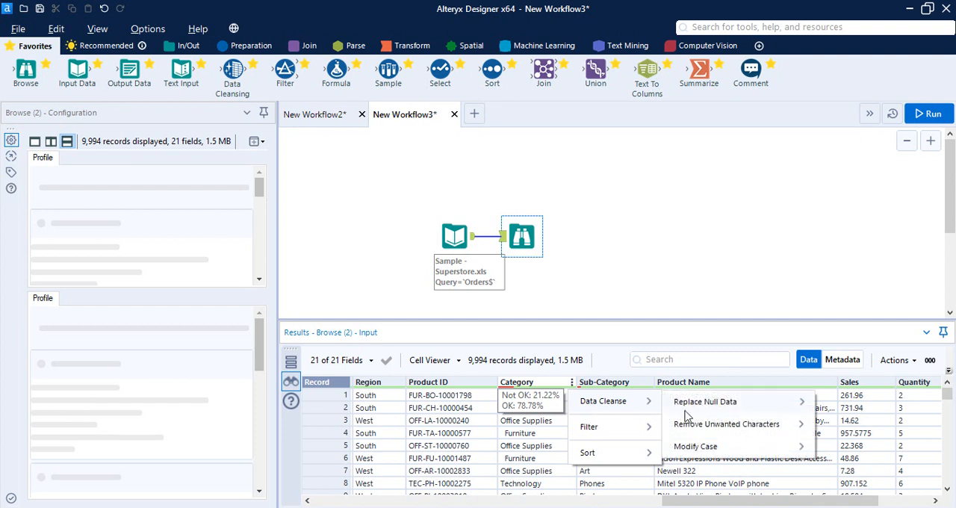
{"action": "mouse_move", "coordinate": [712, 432]}
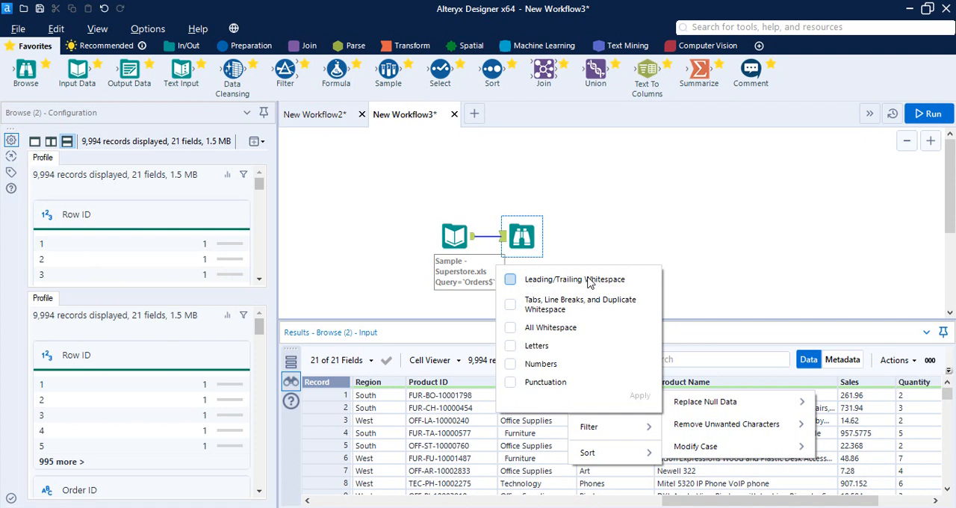
{"action": "left_click", "coordinate": [588, 280]}
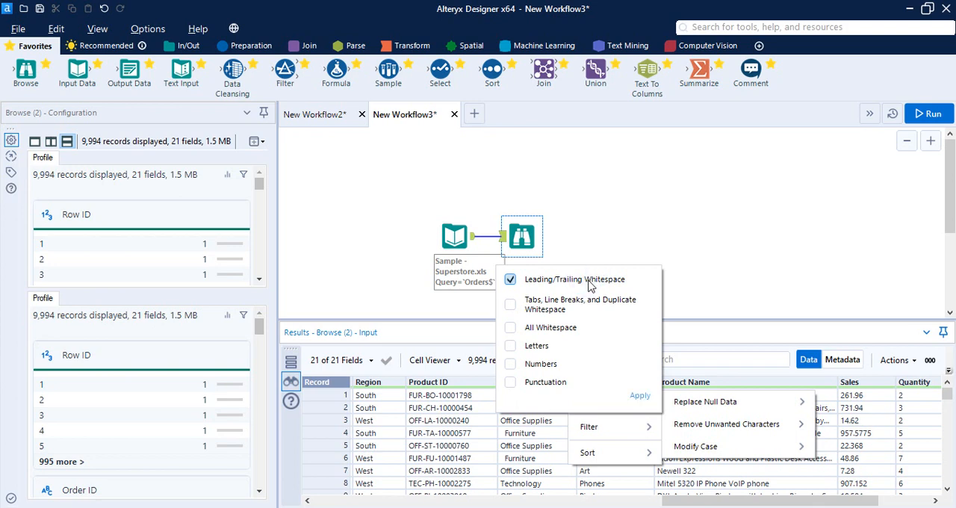
{"action": "left_click", "coordinate": [639, 398]}
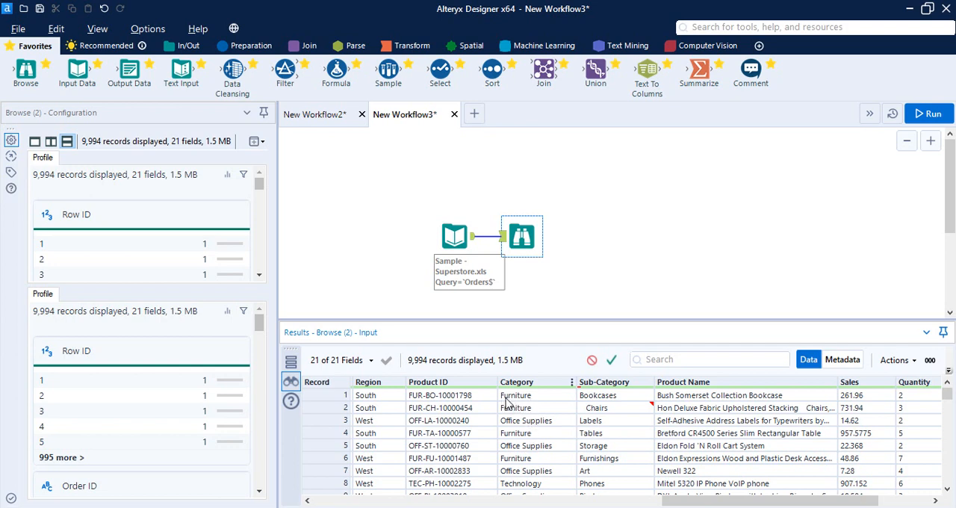
- Return the Browse profile to a single pane and examine the cleansed Category field's detailed profile
{"action": "scroll", "coordinate": [165, 236], "scroll_direction": "down", "scroll_amount": 5}
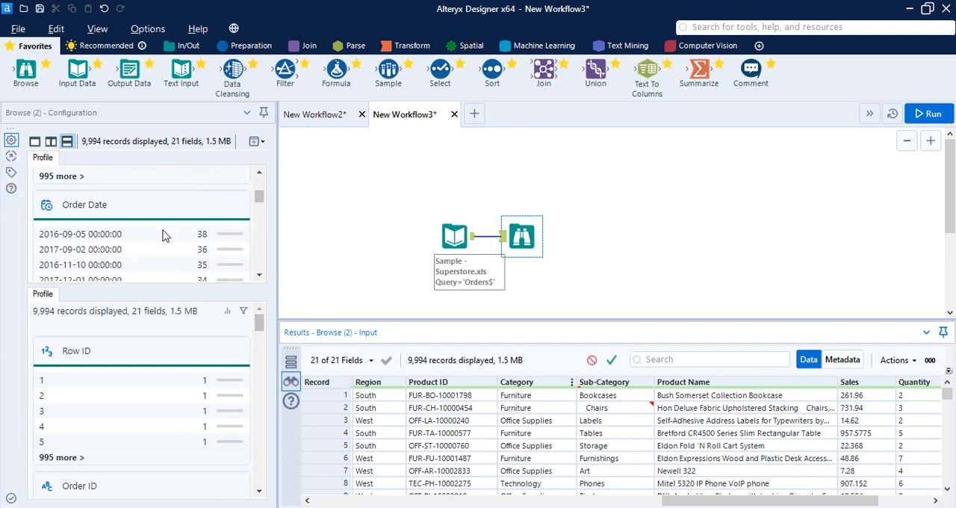
{"action": "left_click", "coordinate": [34, 141]}
{"action": "scroll", "coordinate": [112, 319], "scroll_direction": "down", "scroll_amount": 5}
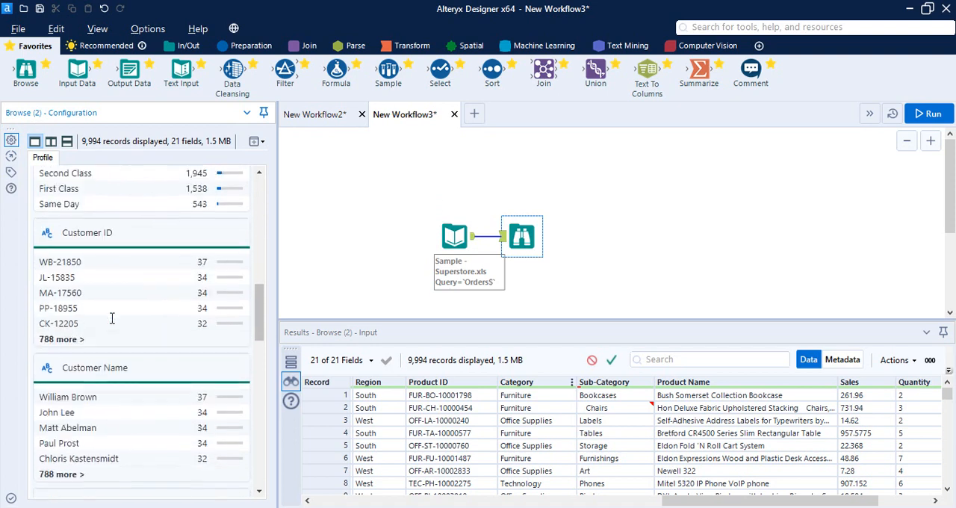
{"action": "scroll", "coordinate": [112, 321], "scroll_direction": "down", "scroll_amount": 10}
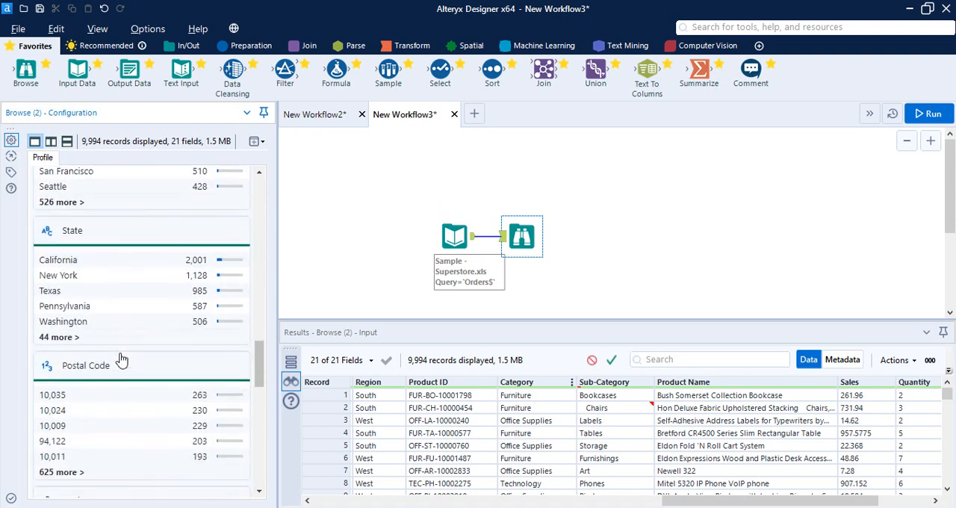
{"action": "scroll", "coordinate": [121, 360], "scroll_direction": "down", "scroll_amount": 10}
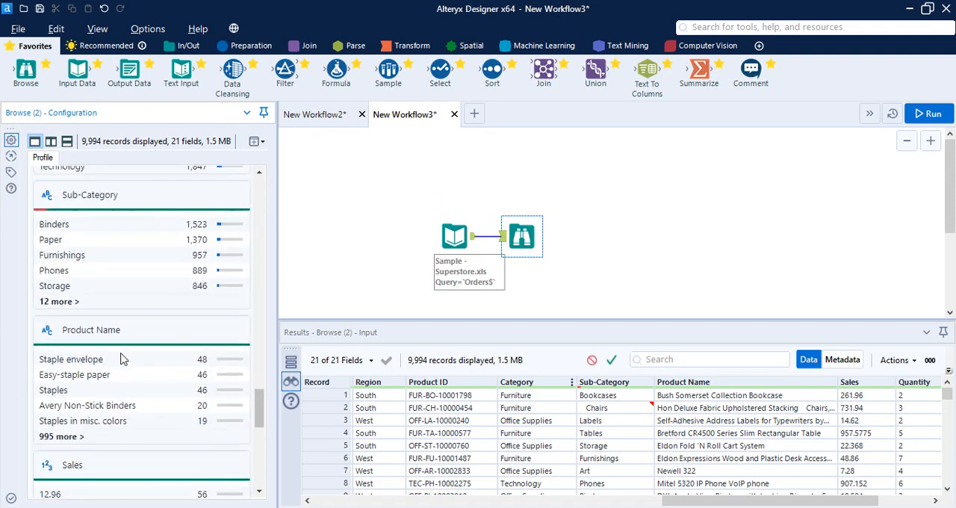
{"action": "scroll", "coordinate": [108, 321], "scroll_direction": "up", "scroll_amount": 3}
{"action": "left_click", "coordinate": [82, 241]}
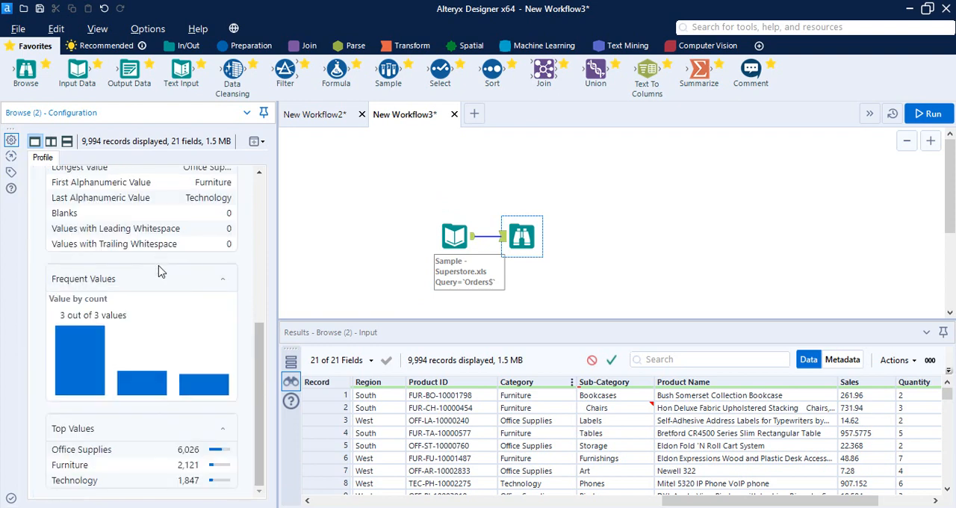
{"action": "scroll", "coordinate": [157, 313], "scroll_direction": "up", "scroll_amount": 5}
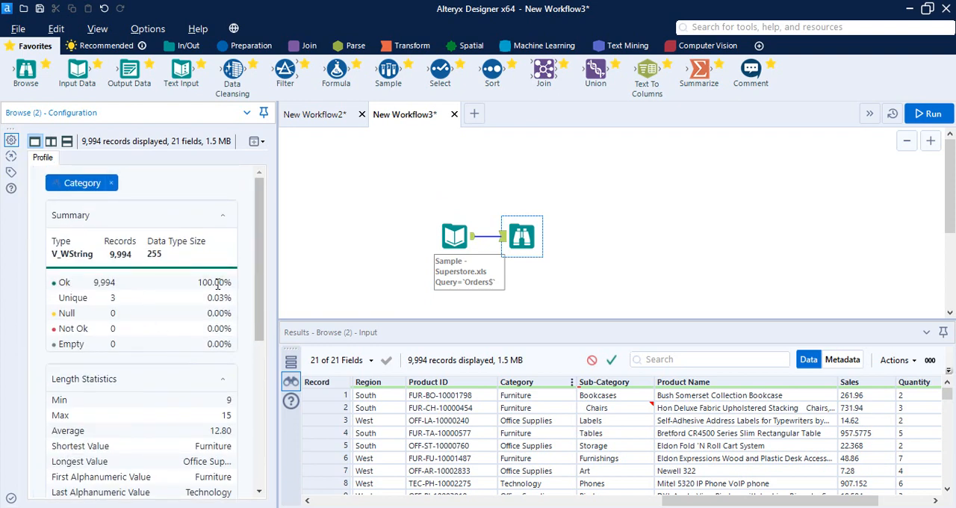
- Apply a Data Cleanse to the Sub-Category column that removes Leading/Trailing Whitespace
{"action": "left_click", "coordinate": [639, 384]}
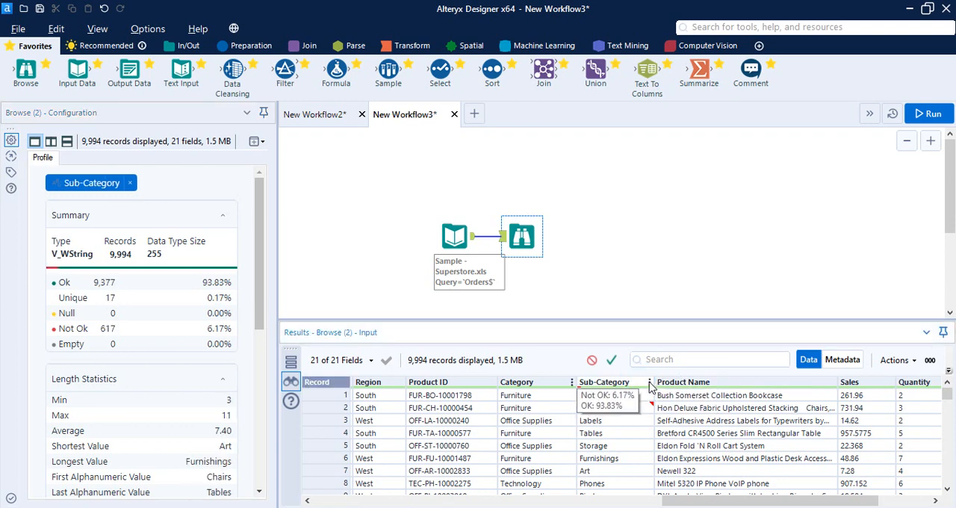
{"action": "left_click", "coordinate": [648, 382]}
{"action": "mouse_move", "coordinate": [704, 409]}
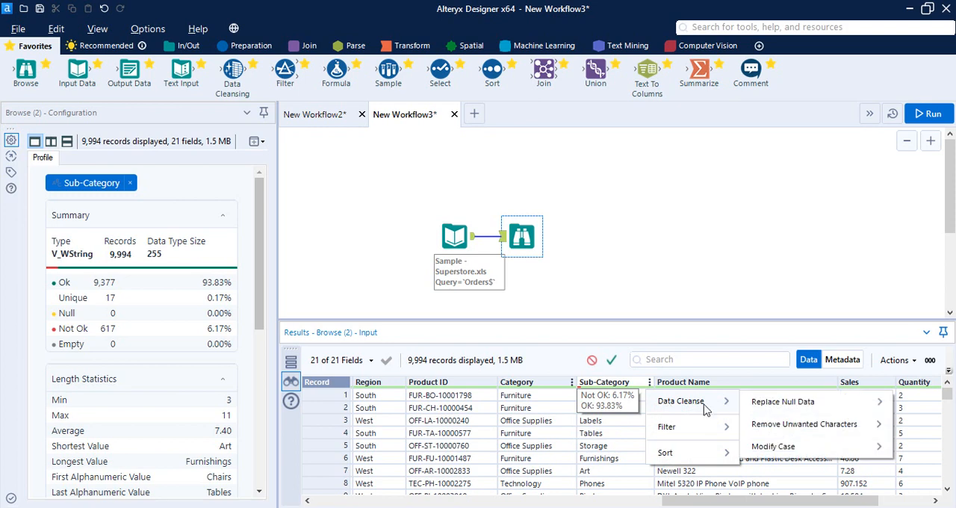
{"action": "mouse_move", "coordinate": [802, 424]}
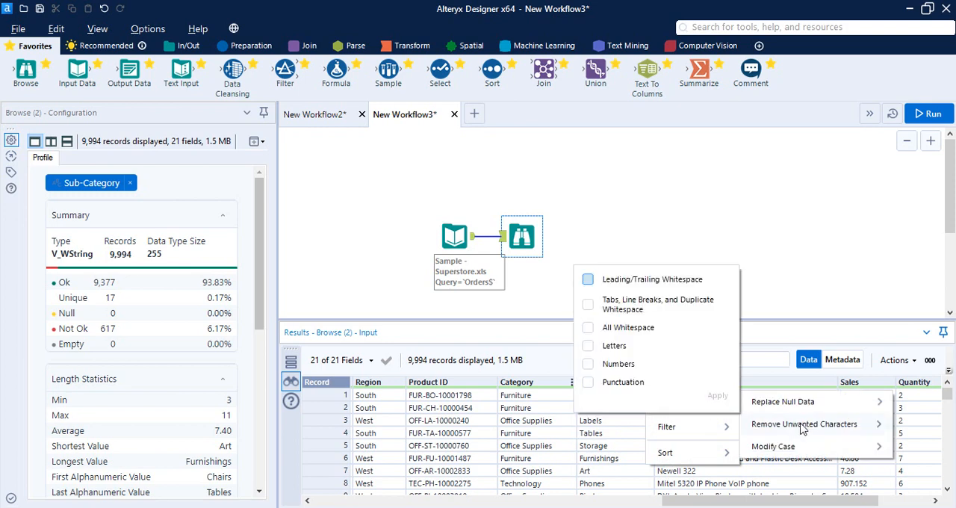
{"action": "left_click", "coordinate": [590, 279]}
{"action": "left_click", "coordinate": [713, 395]}
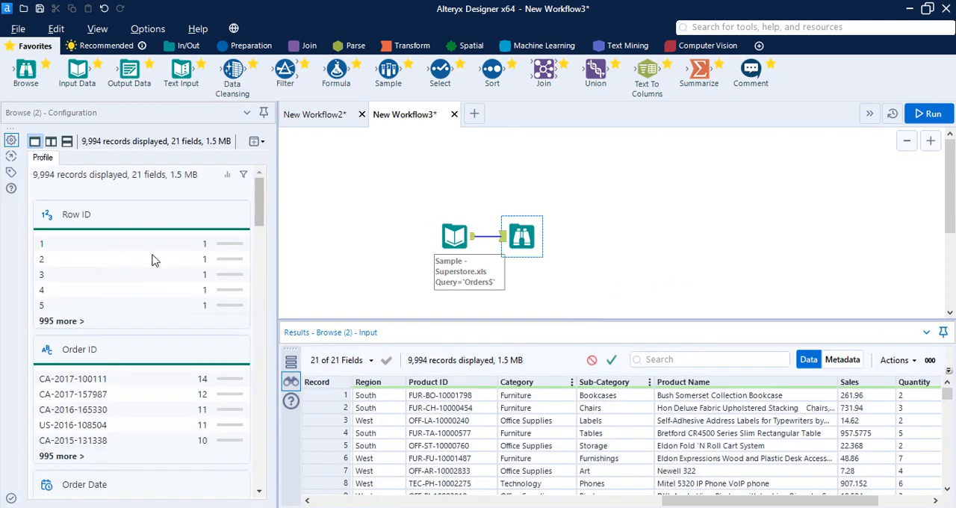
- Open the Sub-Category field's detailed profile in the Browse tool and examine its summary and whitespace statistics
{"action": "scroll", "coordinate": [78, 309], "scroll_direction": "down", "scroll_amount": 5}
{"action": "scroll", "coordinate": [78, 308], "scroll_direction": "down", "scroll_amount": 15}
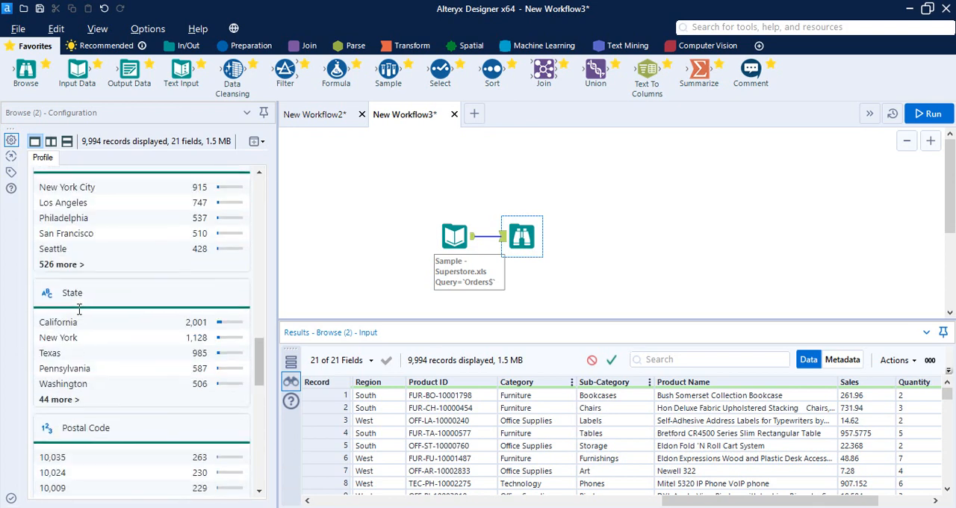
{"action": "scroll", "coordinate": [93, 357], "scroll_direction": "down", "scroll_amount": 10}
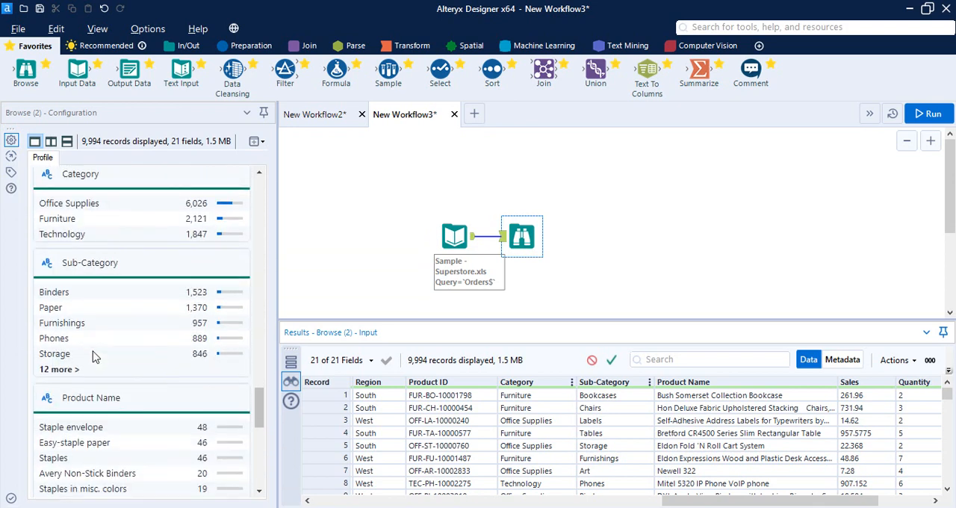
{"action": "left_click", "coordinate": [88, 267]}
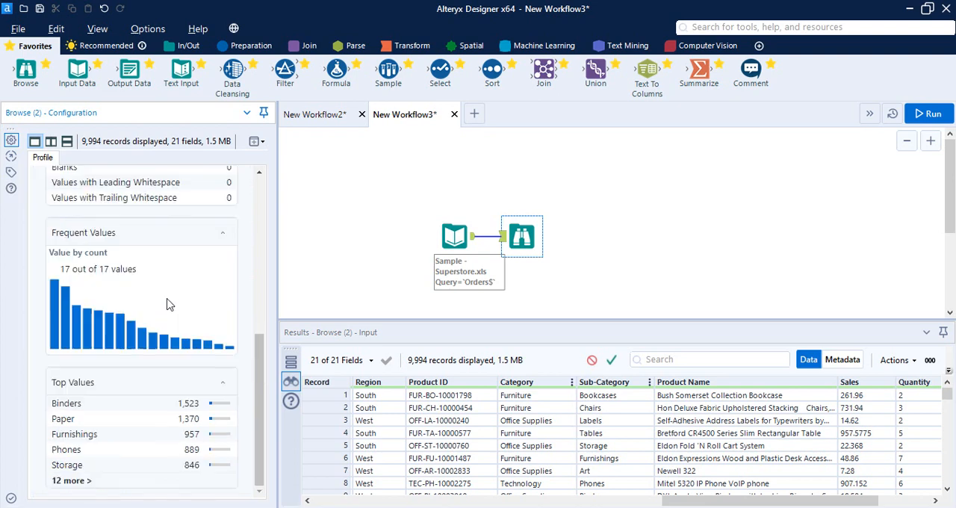
{"action": "scroll", "coordinate": [163, 251], "scroll_direction": "up", "scroll_amount": 5}
{"action": "scroll", "coordinate": [163, 250], "scroll_direction": "up", "scroll_amount": 3}
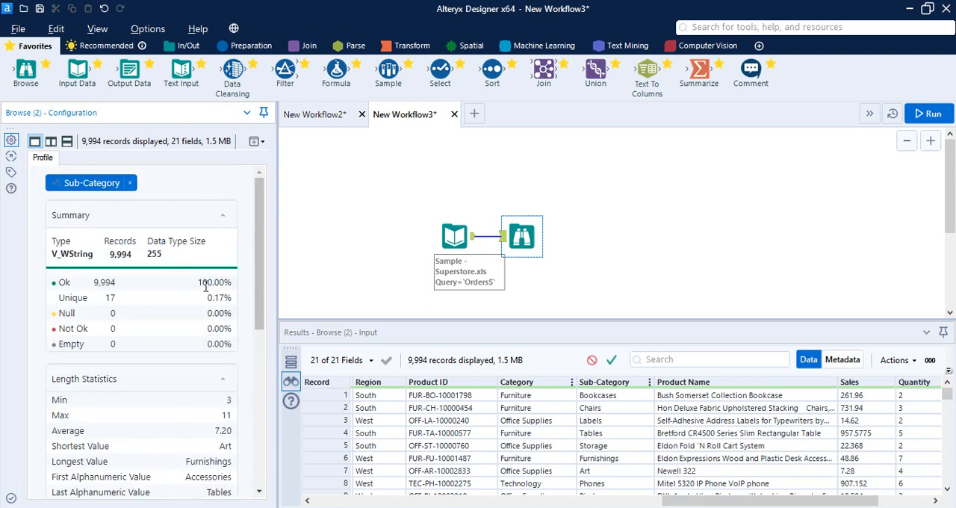
- Run the workflow again and dismiss the completion message
{"action": "left_click", "coordinate": [928, 113]}
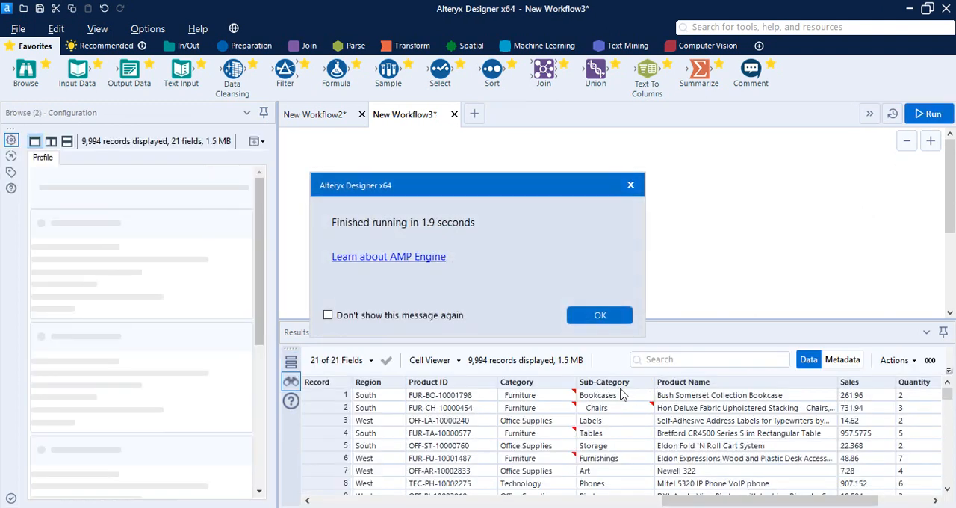
{"action": "left_click", "coordinate": [601, 315]}
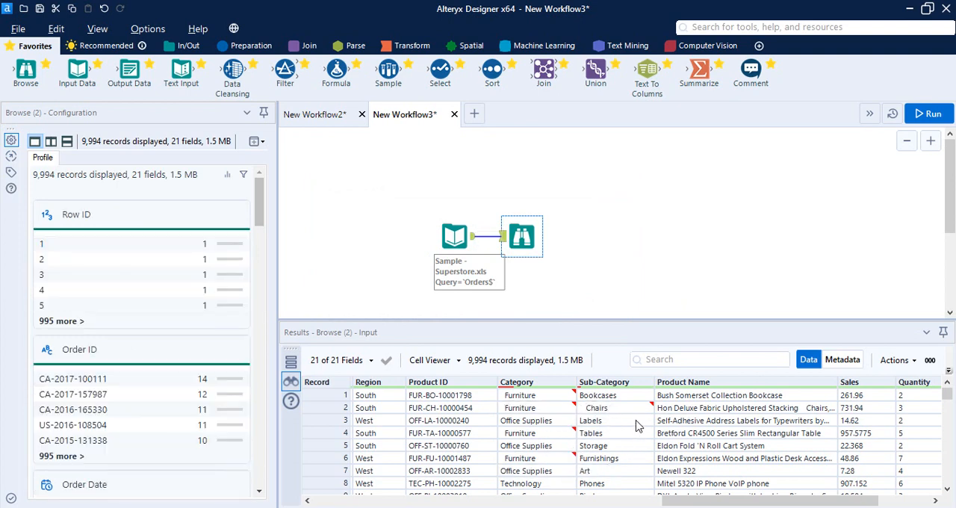
{"action": "key", "text": "F5"}
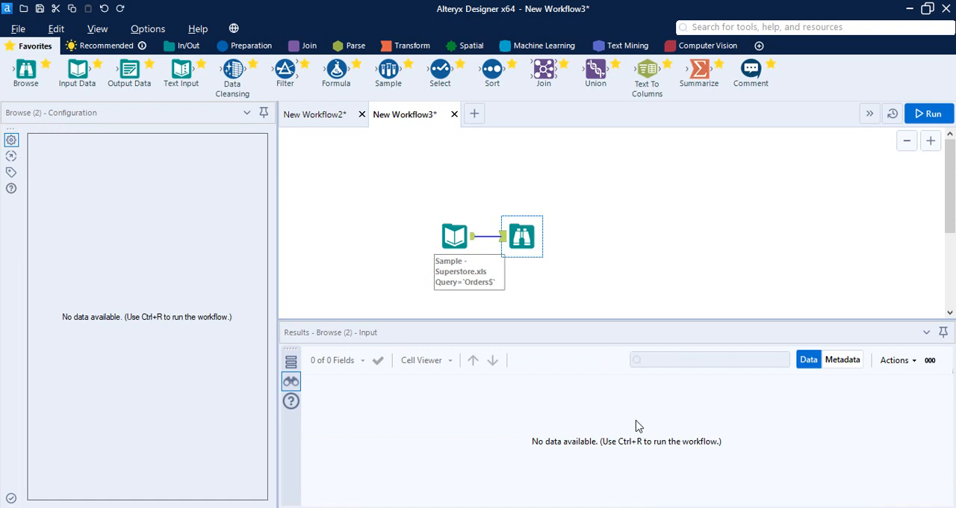
- Check the Input Data tool's output records and the workflow's last-run messages
{"action": "left_click", "coordinate": [448, 258]}
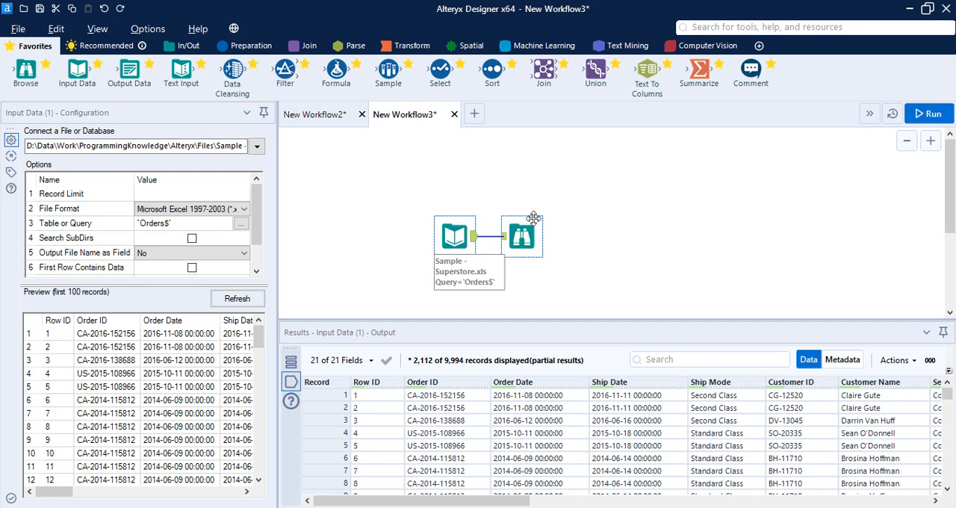
{"action": "left_click", "coordinate": [582, 224]}
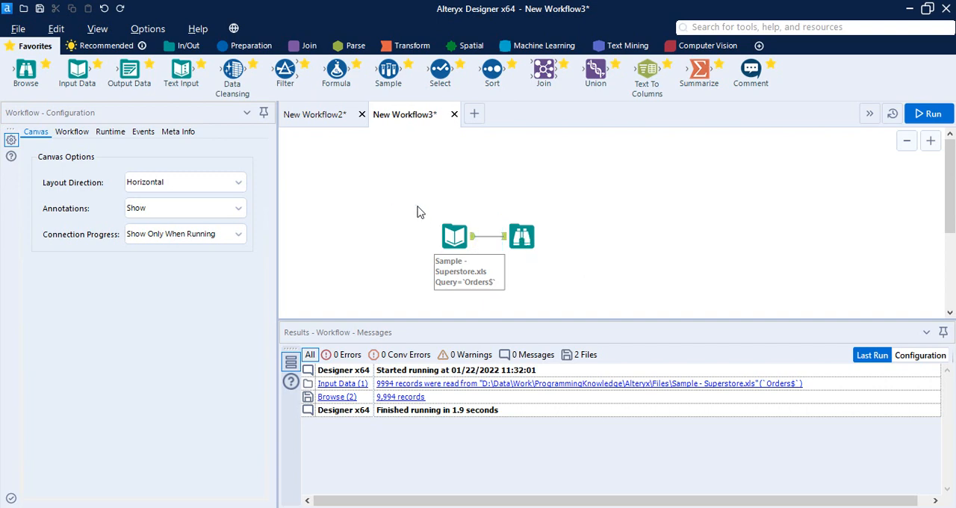
{"action": "left_click_drag", "start_coordinate": [417, 206], "coordinate": [566, 284]}
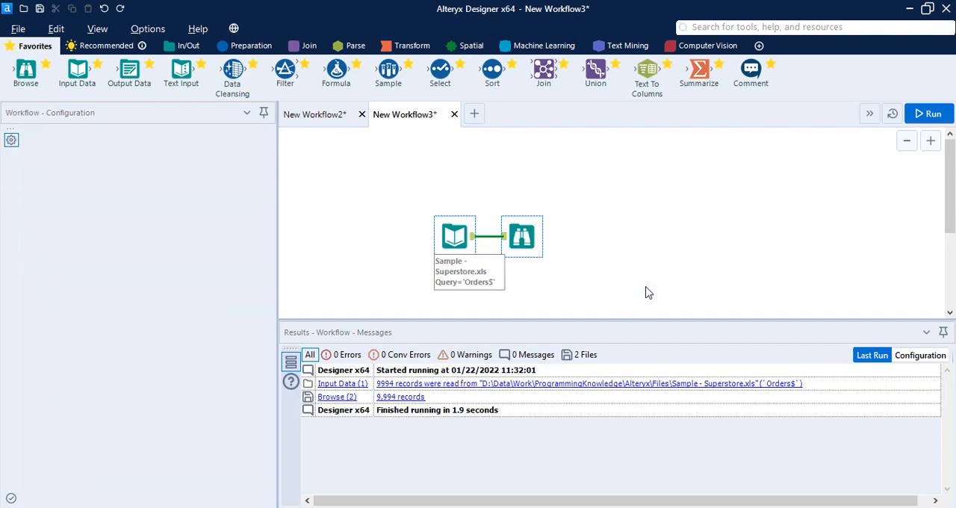
{"action": "left_click", "coordinate": [648, 292]}
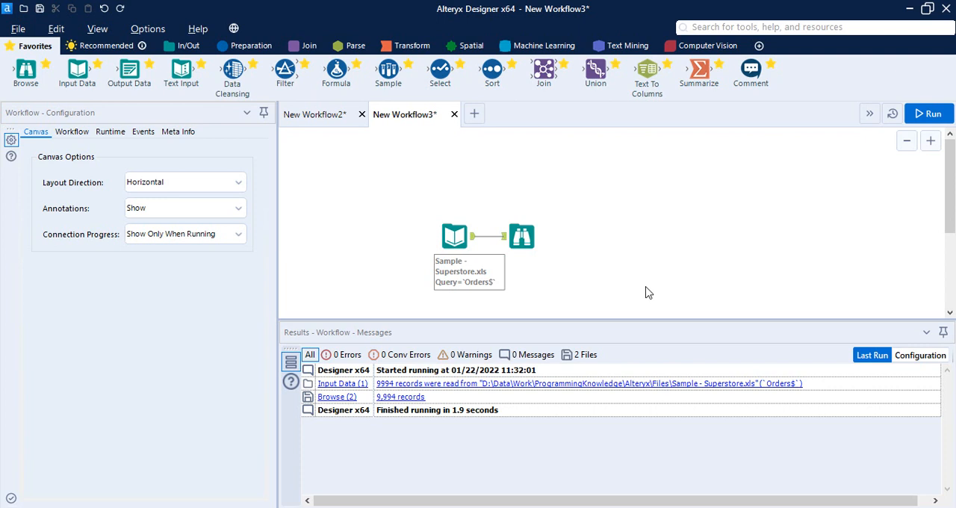
- Add an Output Data tool above the Browse tool, connected to the Input Data tool's output
{"action": "left_click", "coordinate": [188, 45]}
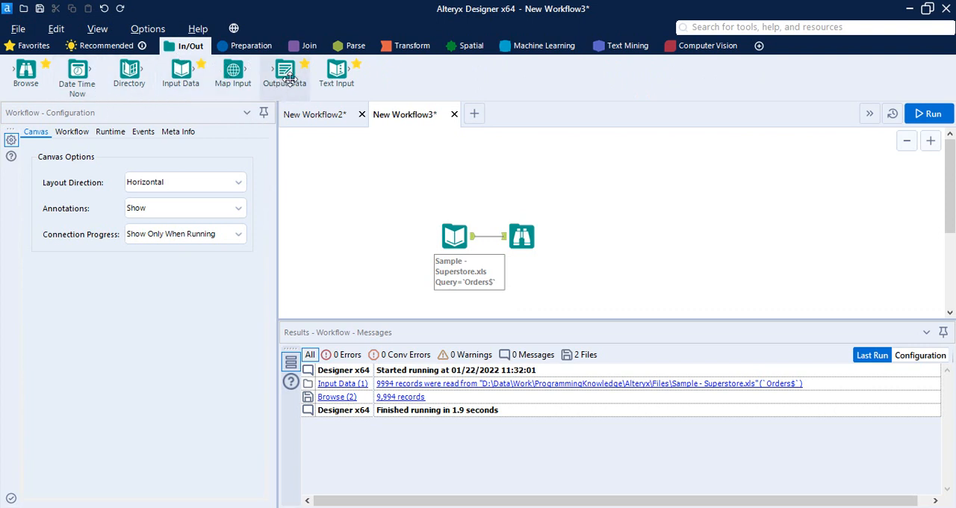
{"action": "left_click_drag", "start_coordinate": [290, 78], "coordinate": [521, 183]}
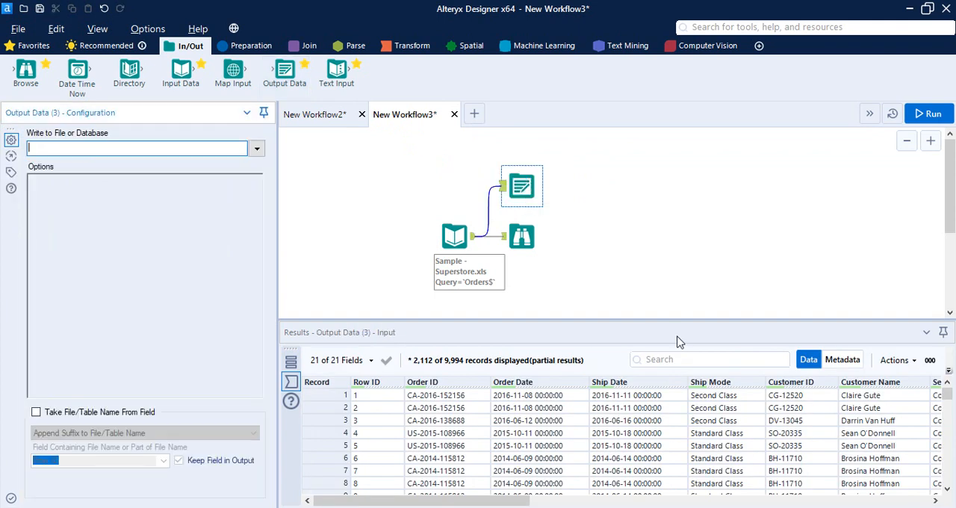
- Locate the Segment column in the results grid, and run the workflow to view that field's profile in the Browse tool
{"action": "left_click_drag", "start_coordinate": [505, 501], "coordinate": [711, 500]}
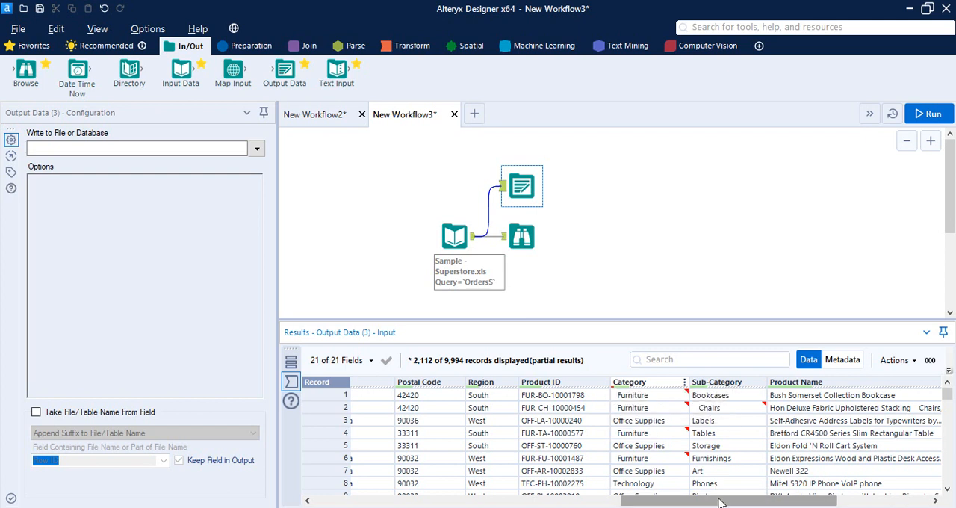
{"action": "left_click_drag", "start_coordinate": [717, 503], "coordinate": [810, 507]}
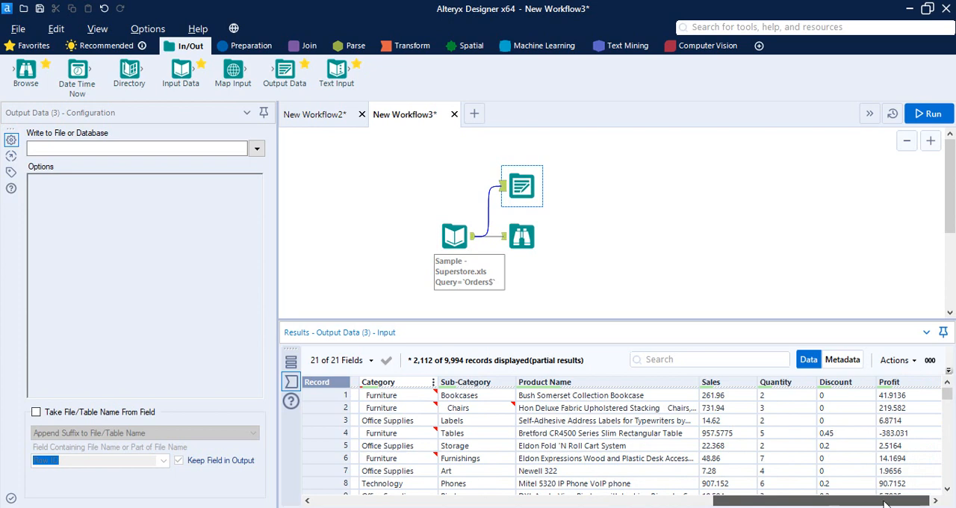
{"action": "left_click_drag", "start_coordinate": [884, 504], "coordinate": [630, 504]}
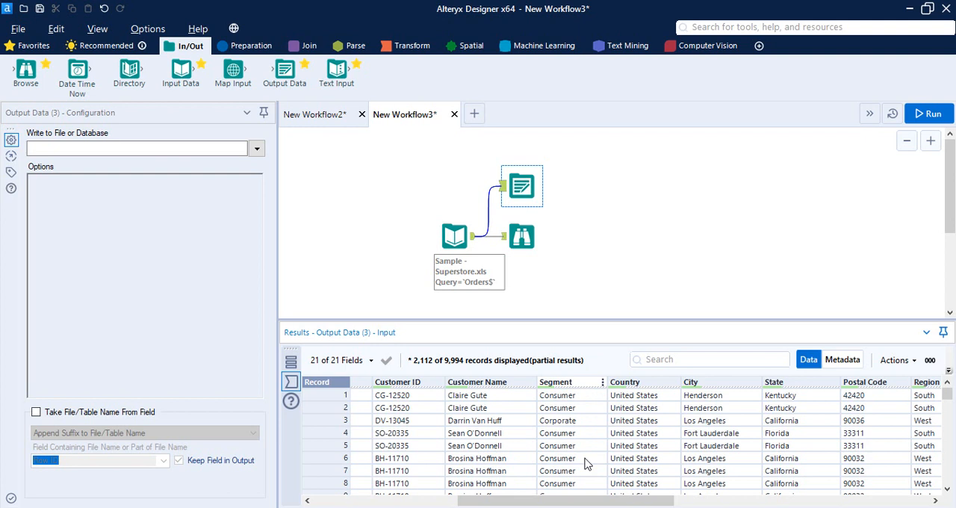
{"action": "left_click", "coordinate": [603, 383]}
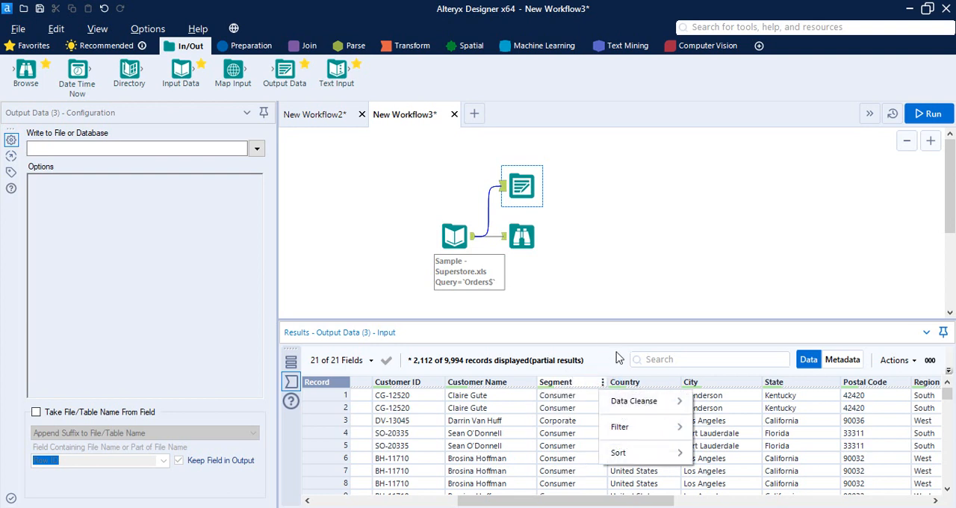
{"action": "left_click", "coordinate": [602, 313]}
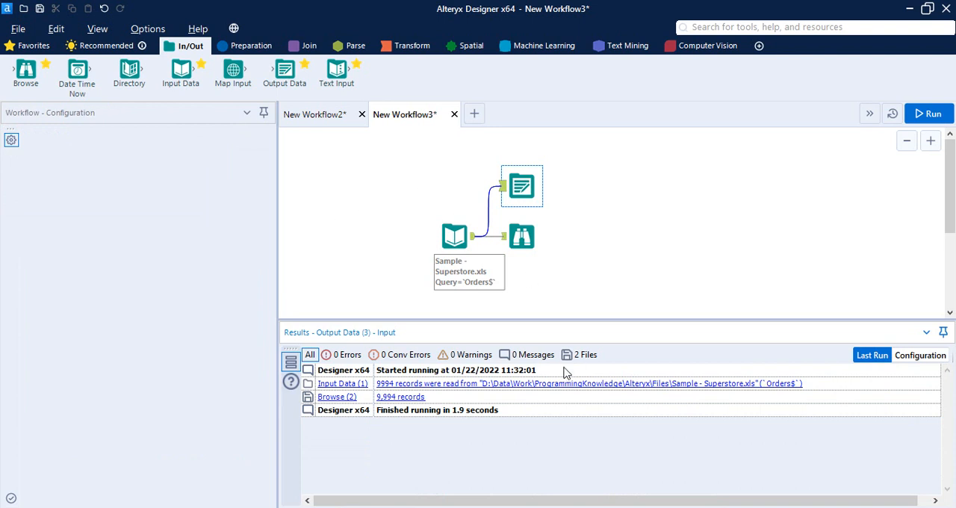
{"action": "left_click", "coordinate": [521, 236]}
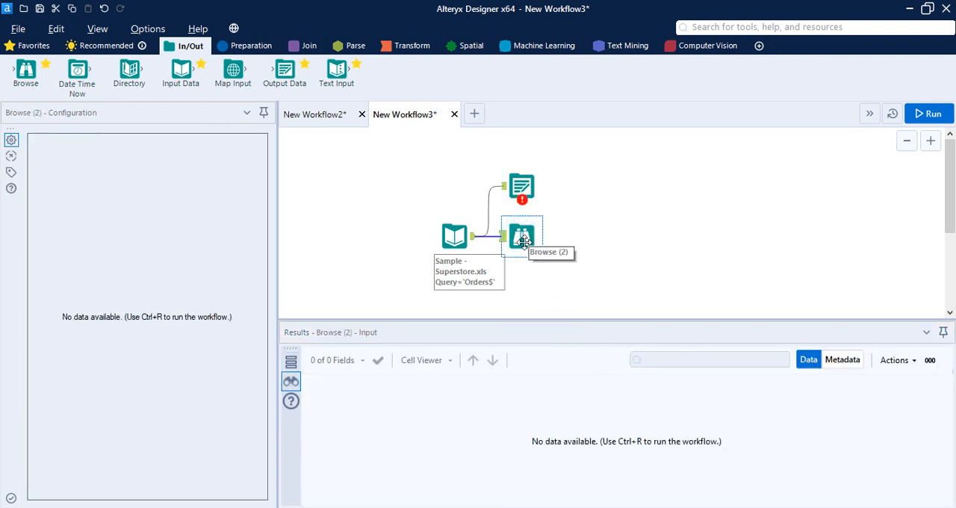
{"action": "left_click", "coordinate": [949, 112]}
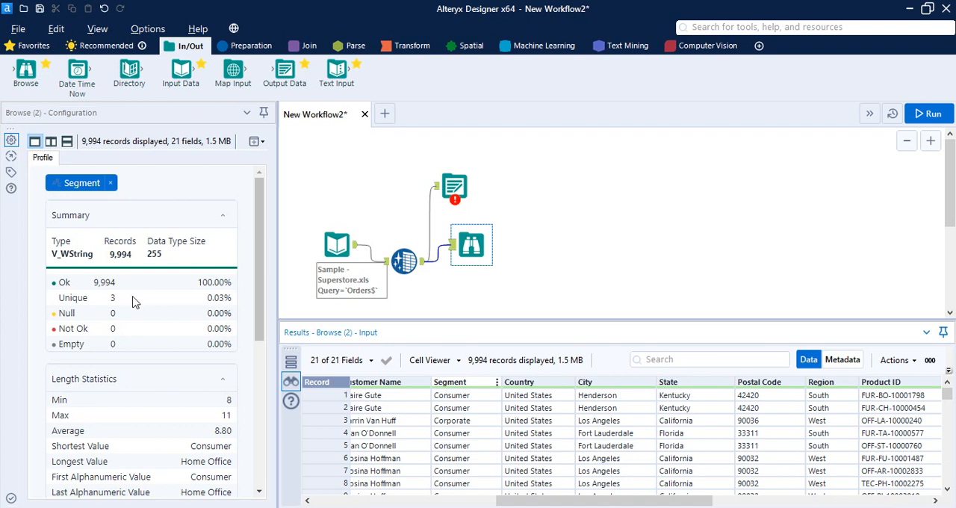
- Set the Output Data tool to write a Microsoft Excel (*.xlsx) file named Output Excel on the Desktop, using Sheet1
{"action": "left_click", "coordinate": [455, 187]}
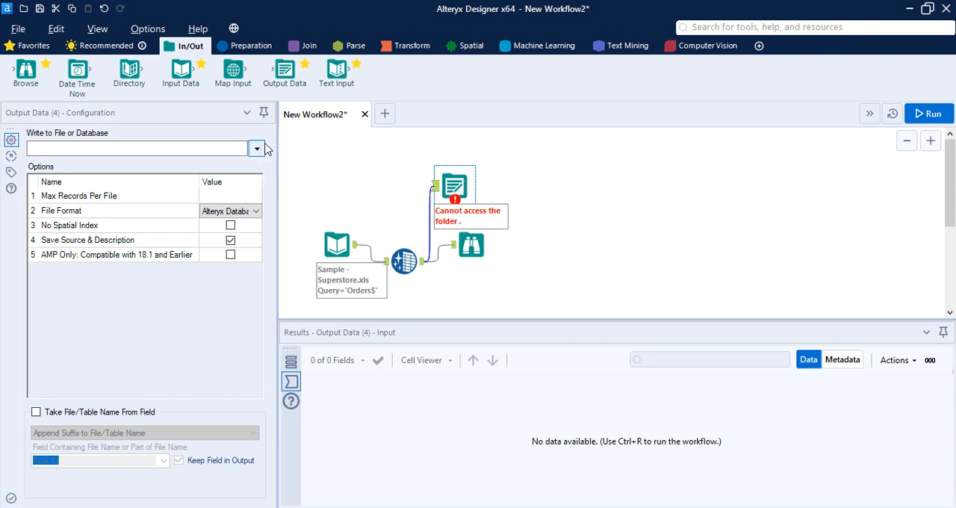
{"action": "left_click", "coordinate": [258, 148]}
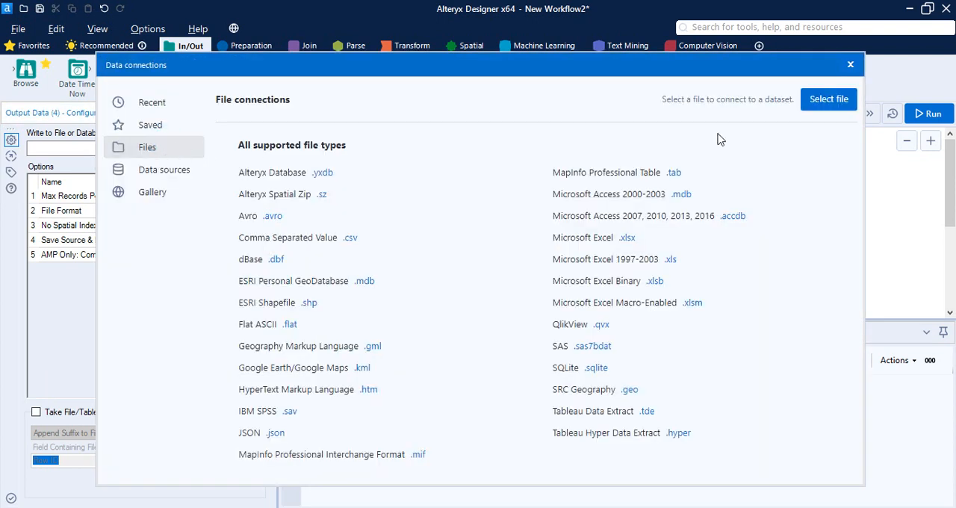
{"action": "left_click", "coordinate": [827, 100]}
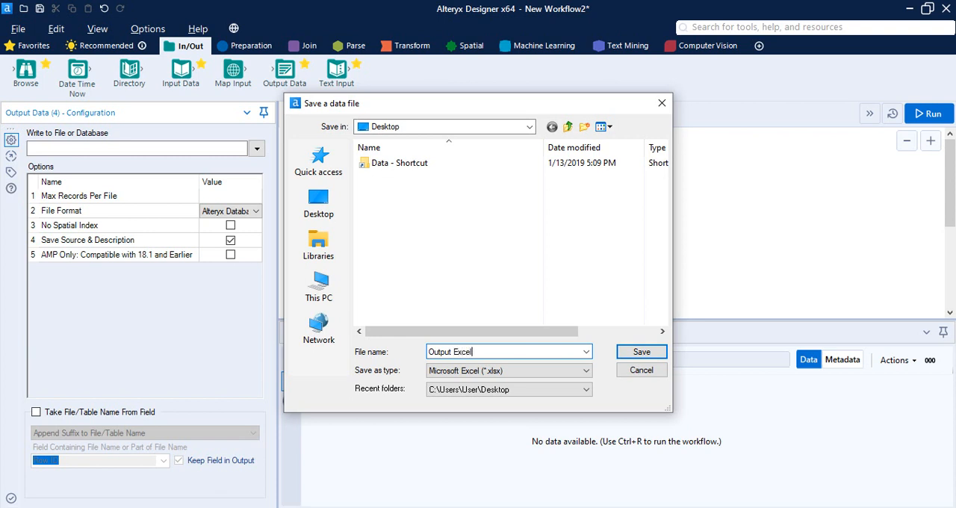
{"action": "left_click", "coordinate": [562, 371]}
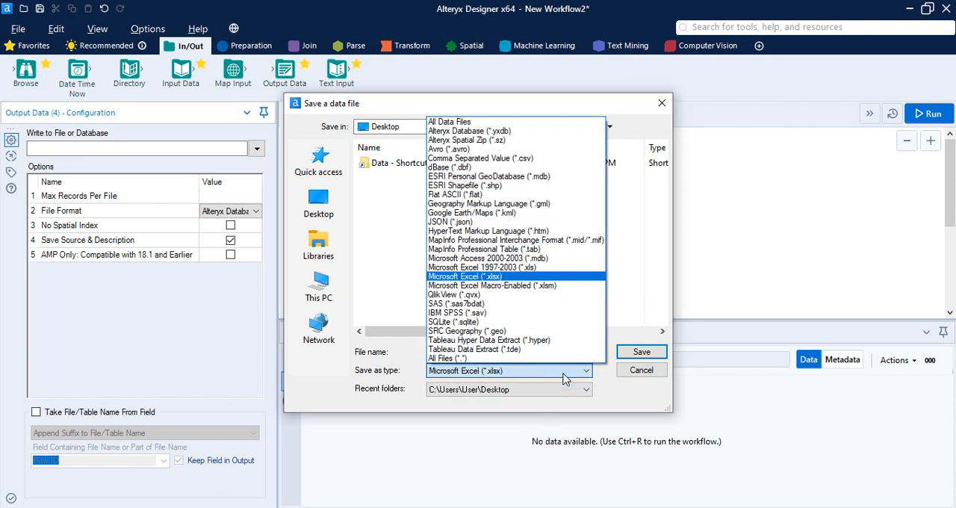
{"action": "left_click", "coordinate": [520, 282]}
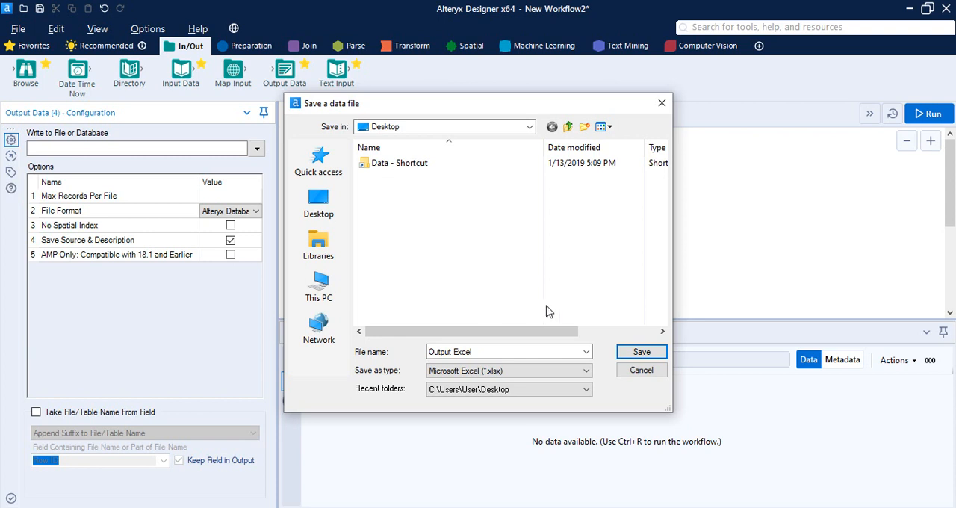
{"action": "left_click", "coordinate": [642, 352]}
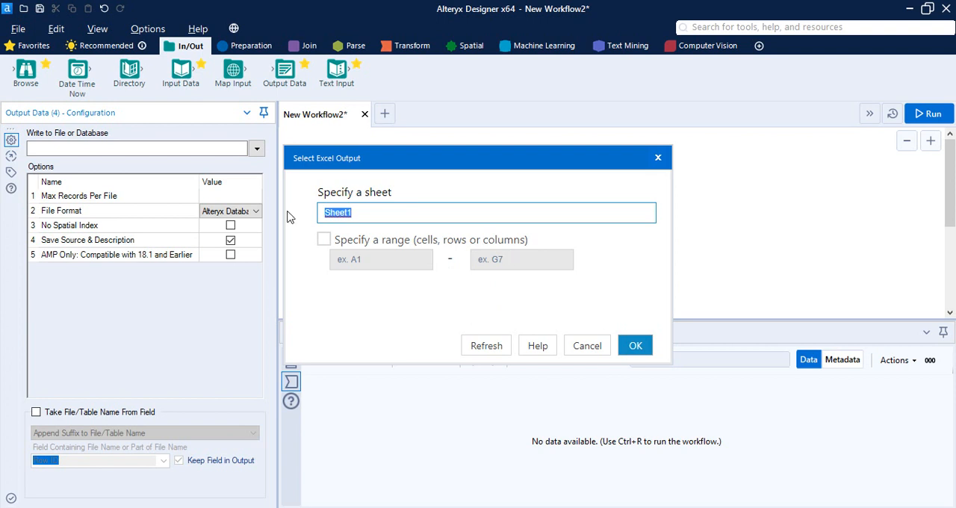
{"action": "left_click", "coordinate": [642, 348]}
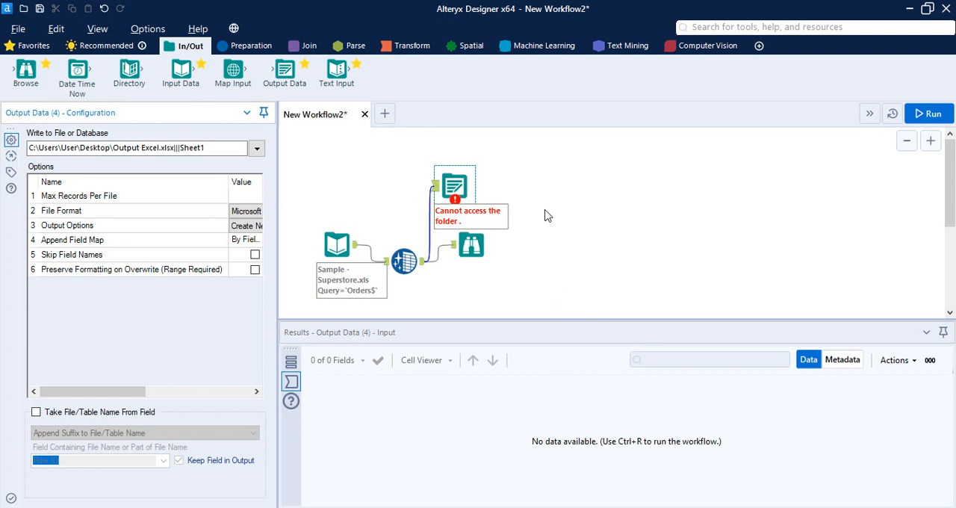
{"action": "key", "text": "ctrl+r"}
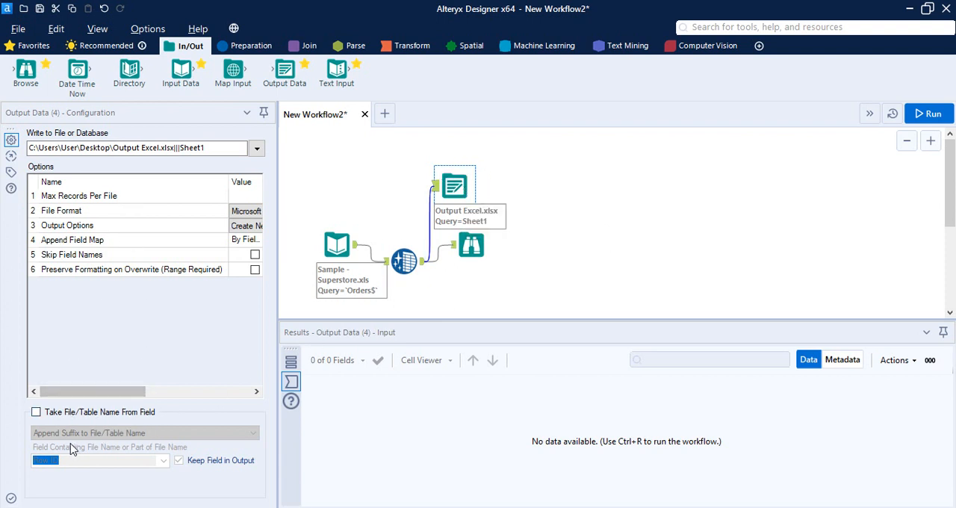
- Enable Take File/Table Name From Field with Change File/Table Name, using Segment as the field containing the name
{"action": "left_click", "coordinate": [36, 412]}
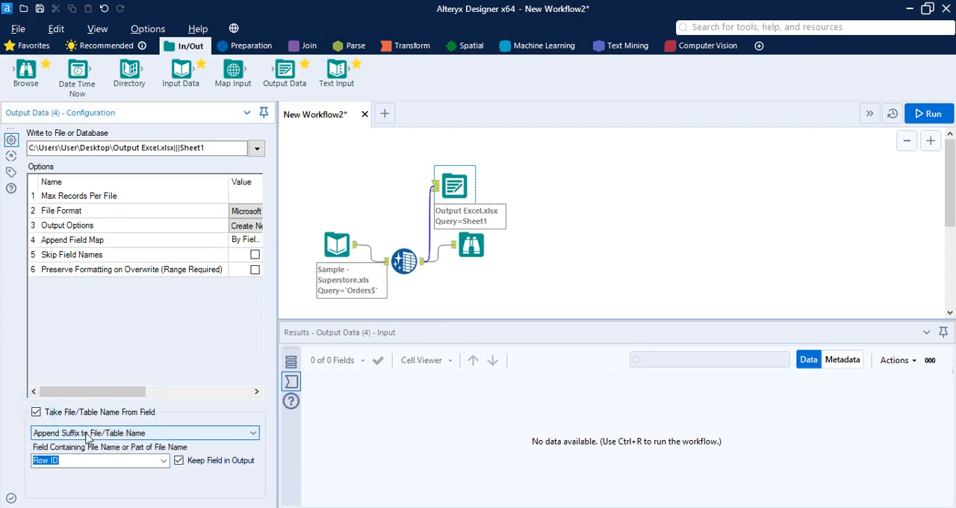
{"action": "left_click", "coordinate": [212, 437]}
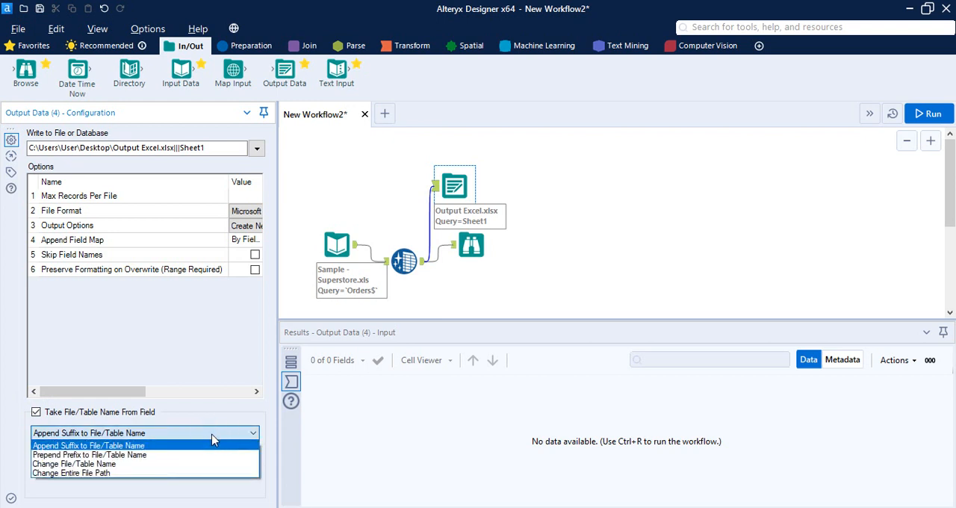
{"action": "left_click", "coordinate": [120, 464]}
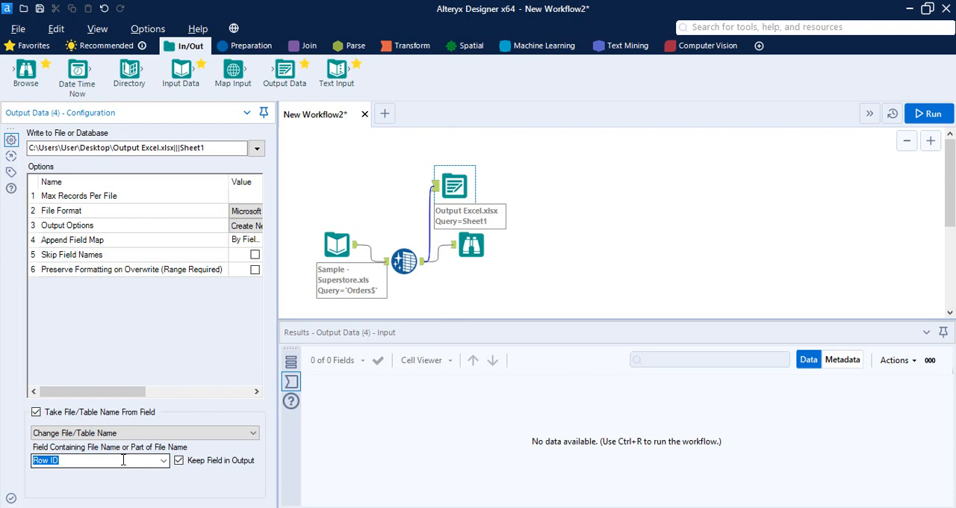
{"action": "left_click", "coordinate": [164, 460]}
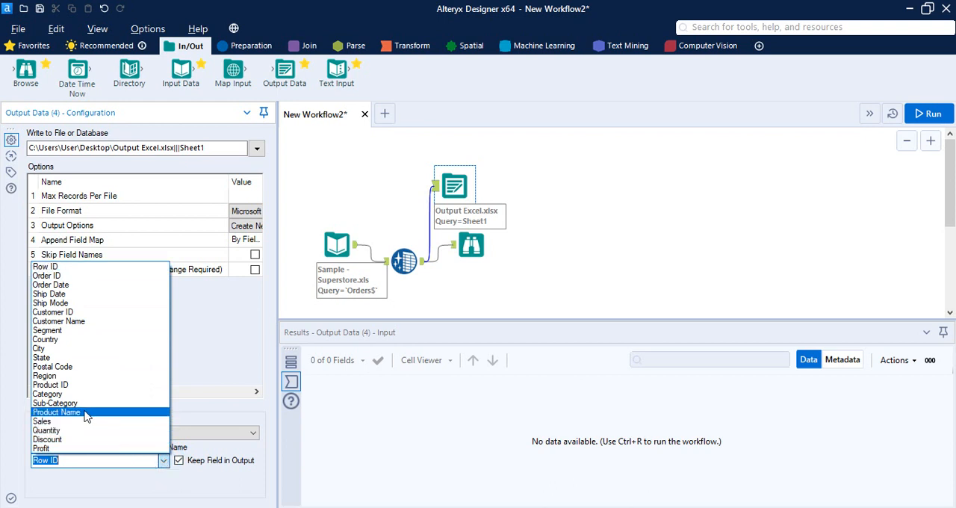
{"action": "left_click", "coordinate": [47, 332]}
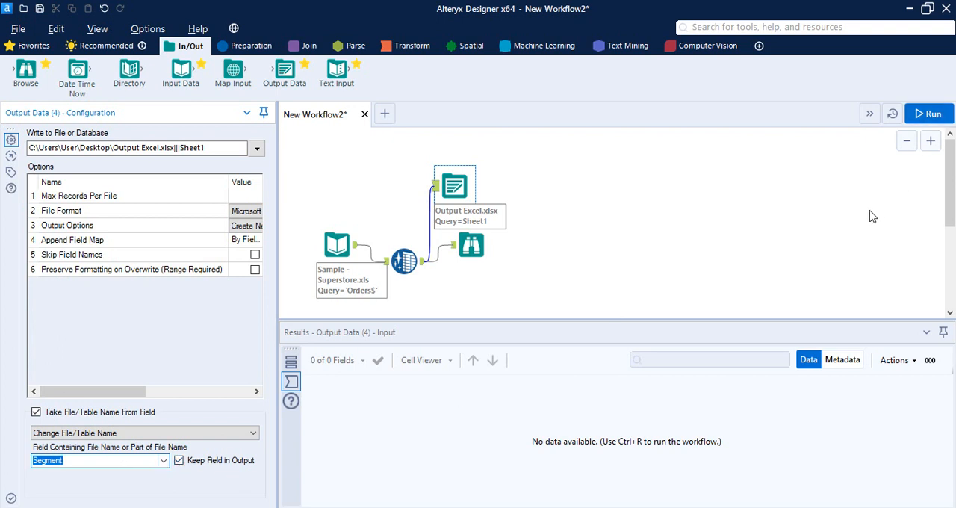
- Run the workflow to write the Excel output split by Segment, and dismiss the completion message
{"action": "left_click", "coordinate": [927, 114]}
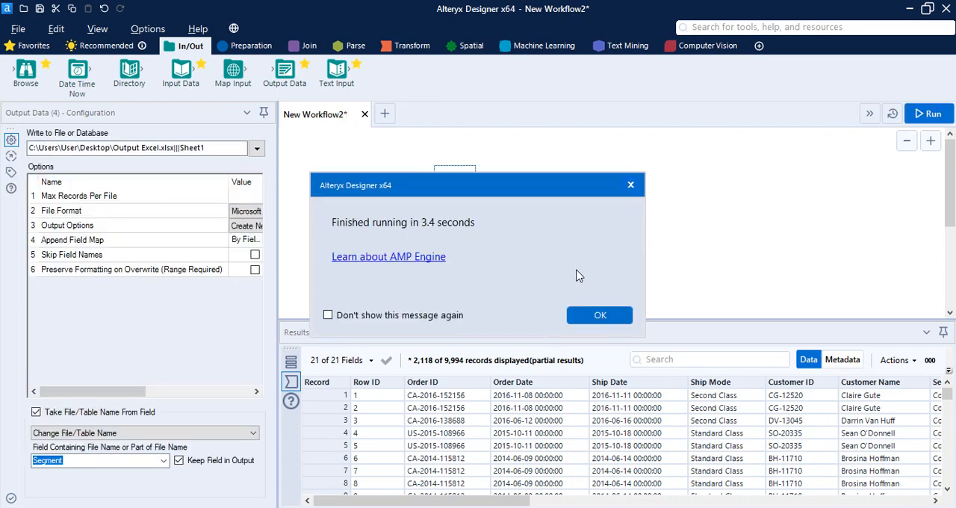
{"action": "left_click", "coordinate": [586, 317]}
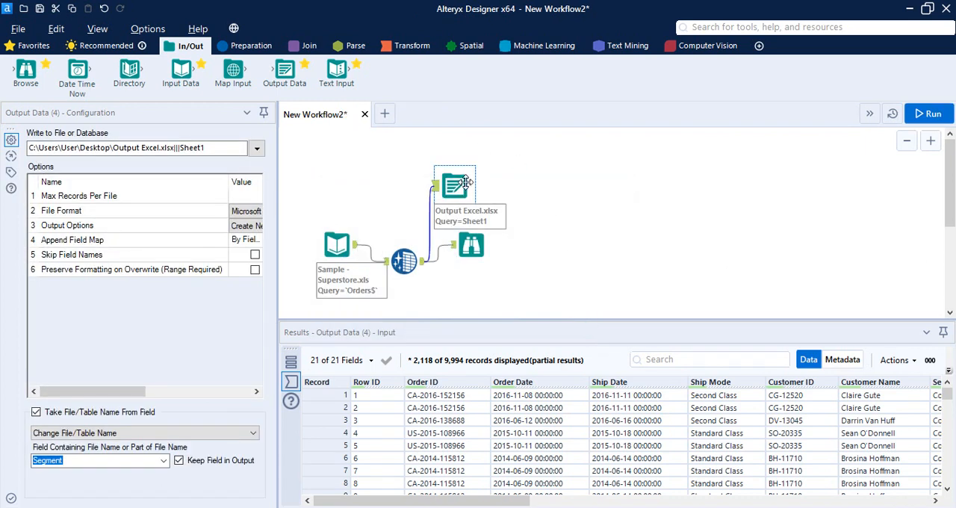
- Display the Output Data tool's run messages, and open Output Excel.xlsx from the Desktop folder in Excel
{"action": "left_click", "coordinate": [290, 362]}
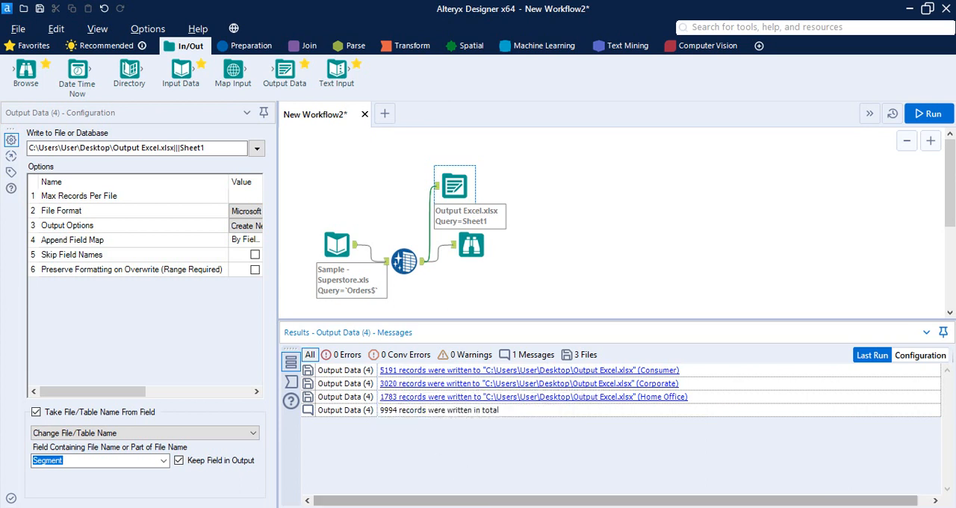
{"action": "key", "text": "super+e"}
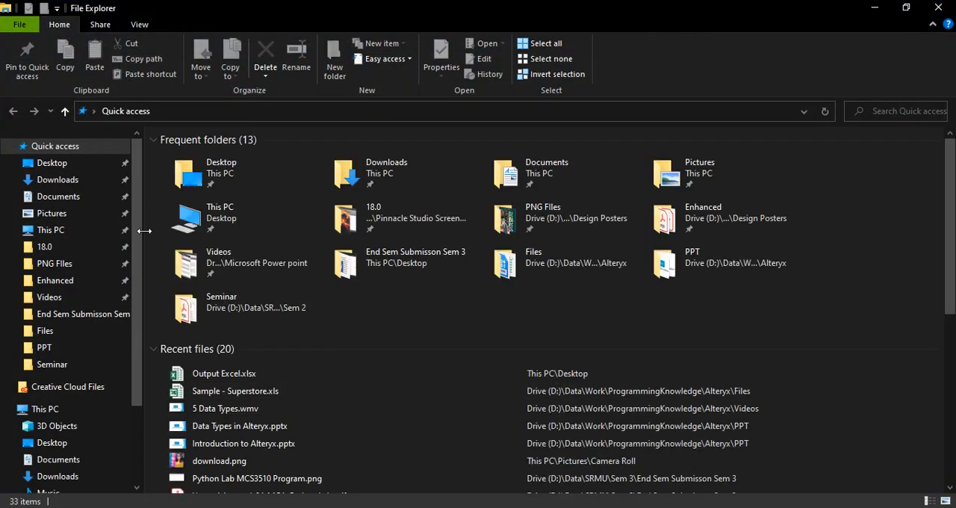
{"action": "left_click", "coordinate": [66, 168]}
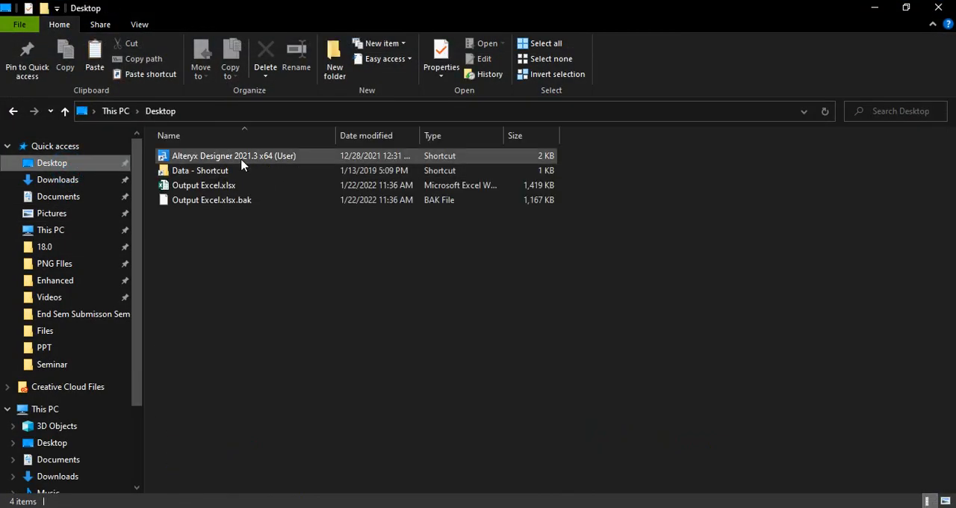
{"action": "left_click", "coordinate": [221, 185]}
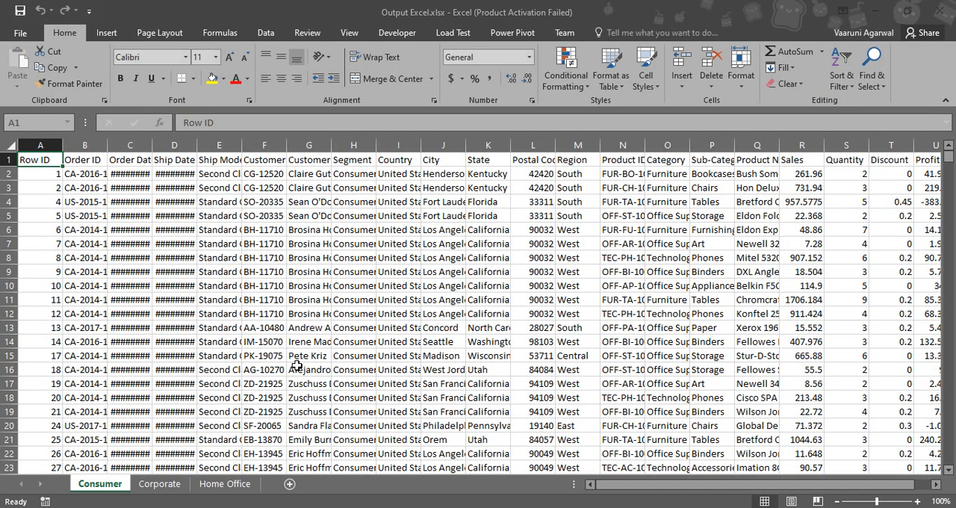
{"action": "left_click", "coordinate": [627, 390]}
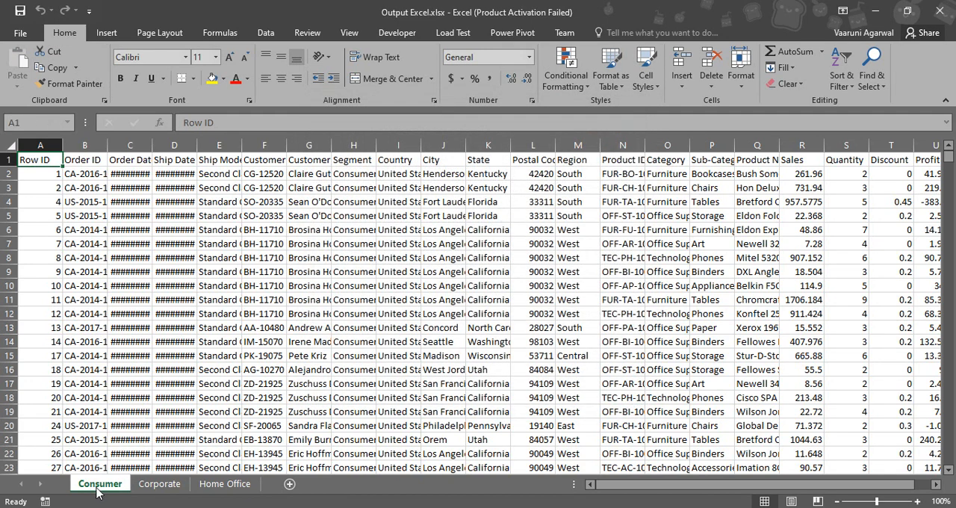
- Examine the workbook's Corporate, Home Office and Consumer sheets, and return to the workflow canvas in Alteryx Designer with no tool selected
{"action": "left_click", "coordinate": [159, 483]}
{"action": "left_click", "coordinate": [203, 484]}
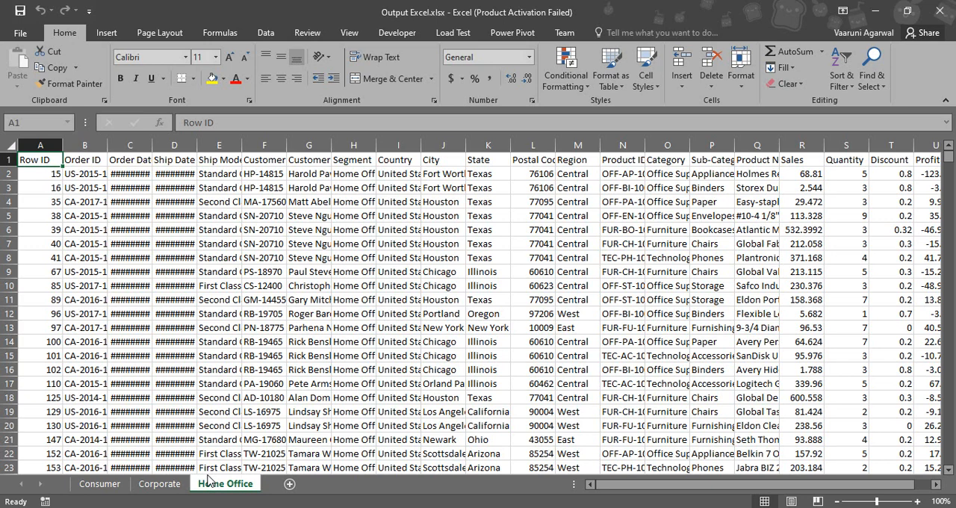
{"action": "left_click", "coordinate": [170, 482]}
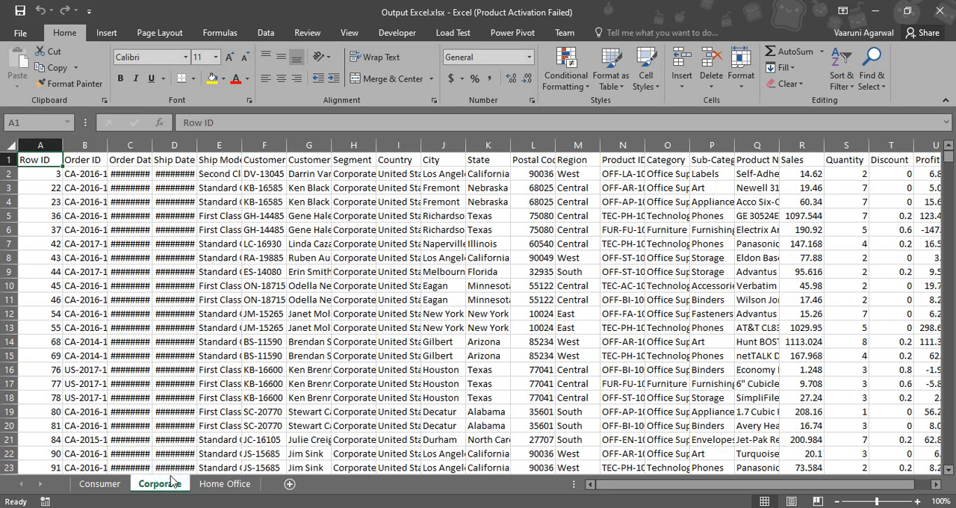
{"action": "left_click", "coordinate": [110, 485]}
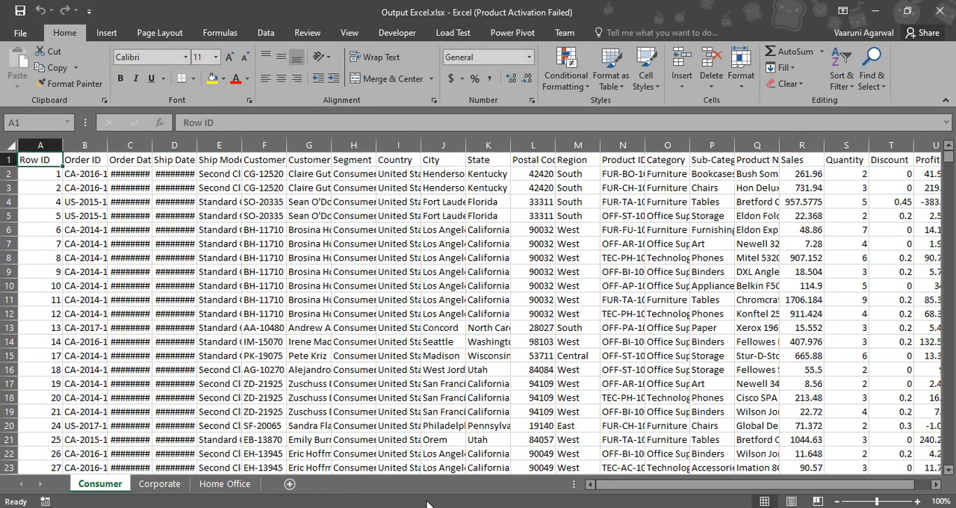
{"action": "left_click", "coordinate": [573, 507]}
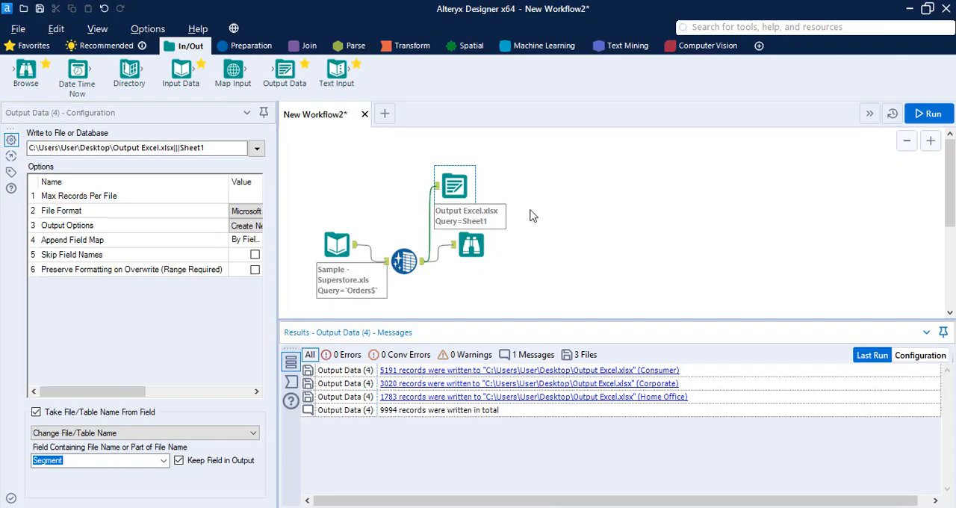
{"action": "left_click", "coordinate": [531, 215]}
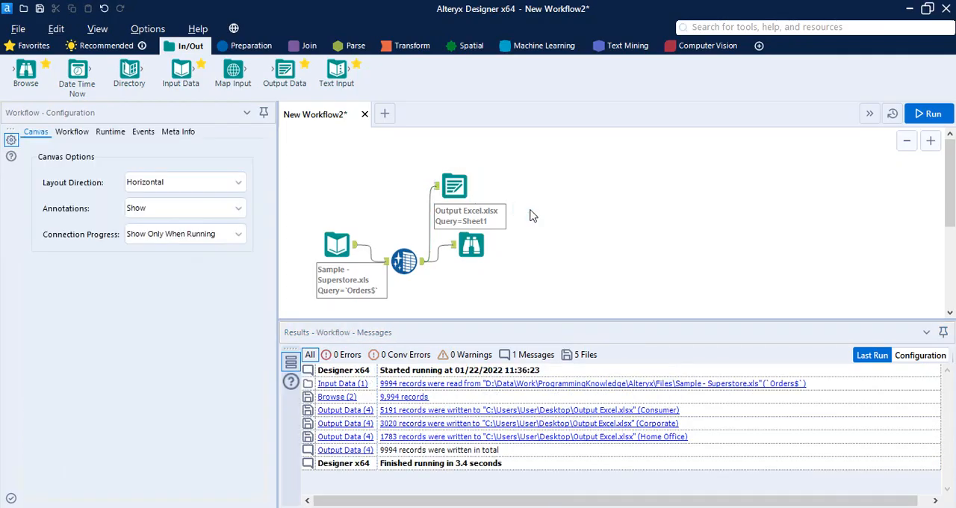